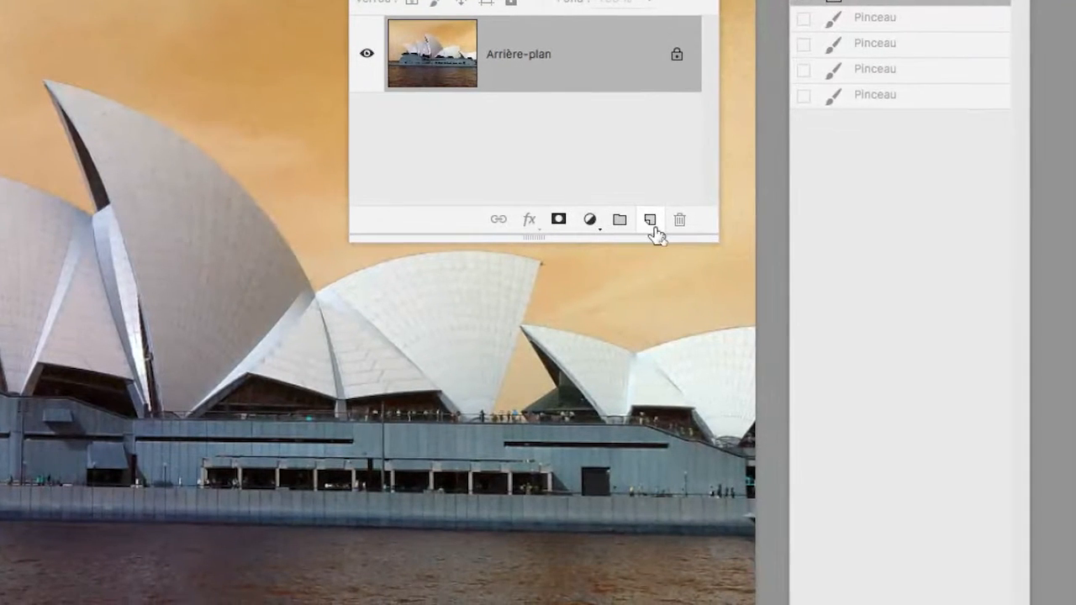
Add a new empty layer and convert the locked background into a regular layer named Calque 0.
left_click(655, 227)
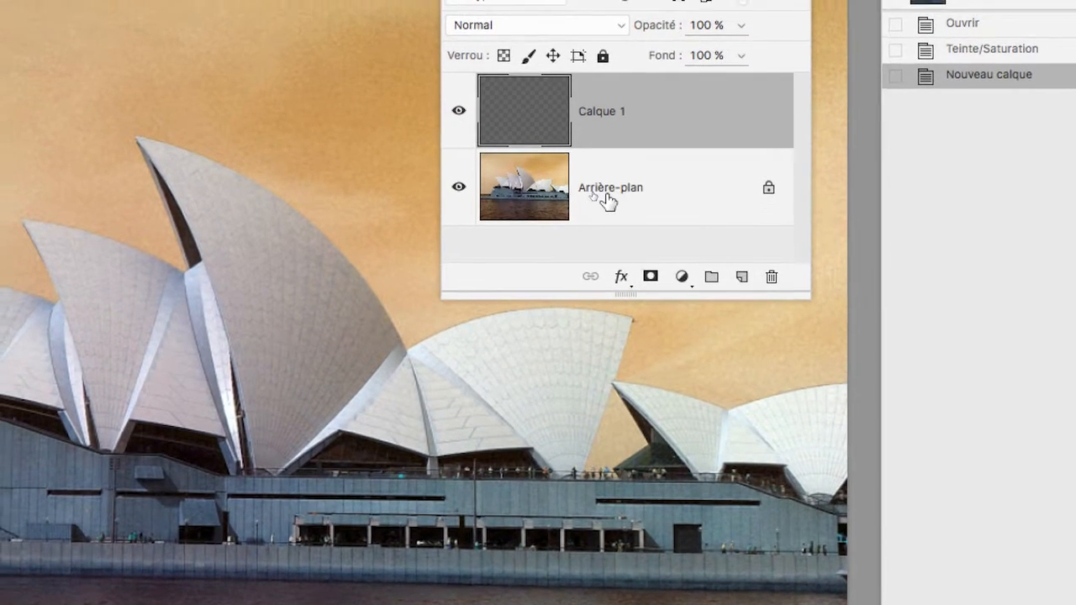
double_click(583, 204)
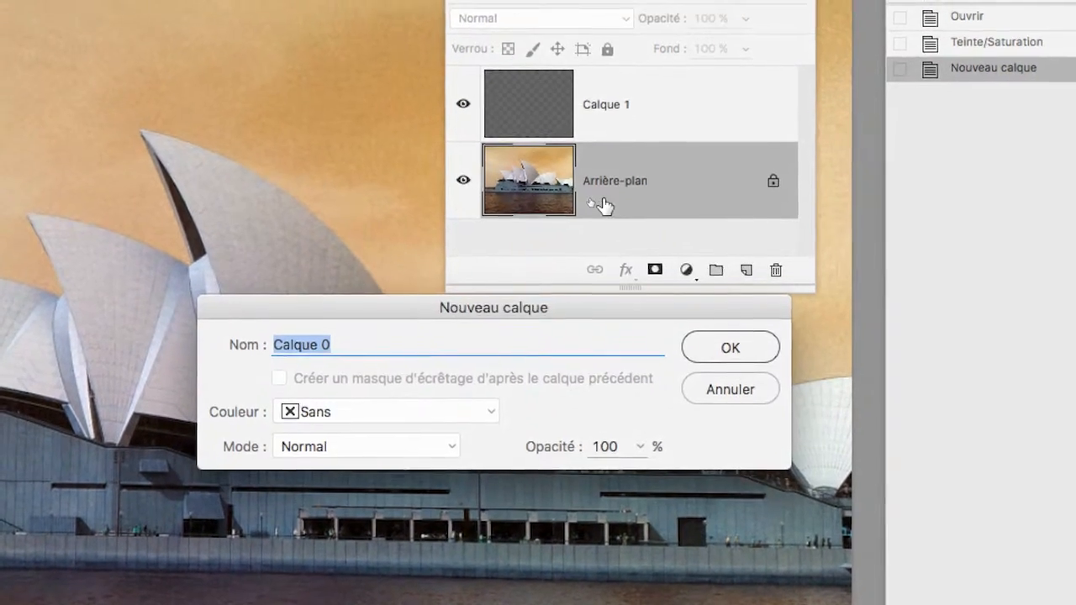
key("Return")
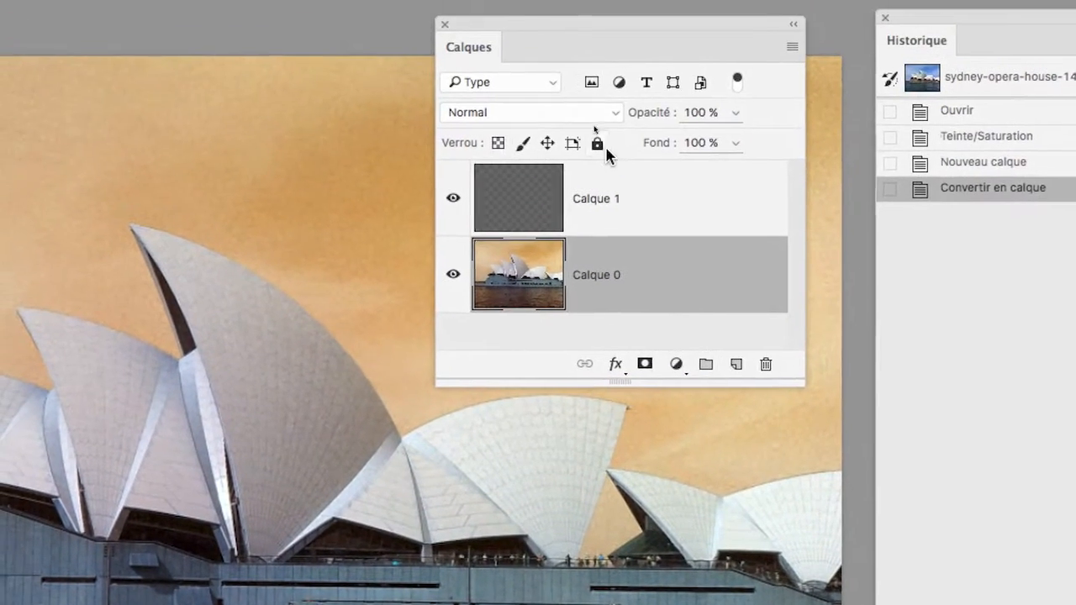
Lock all attributes of Calque 0 and try to paint on its sky with the brush.
left_click(575, 58)
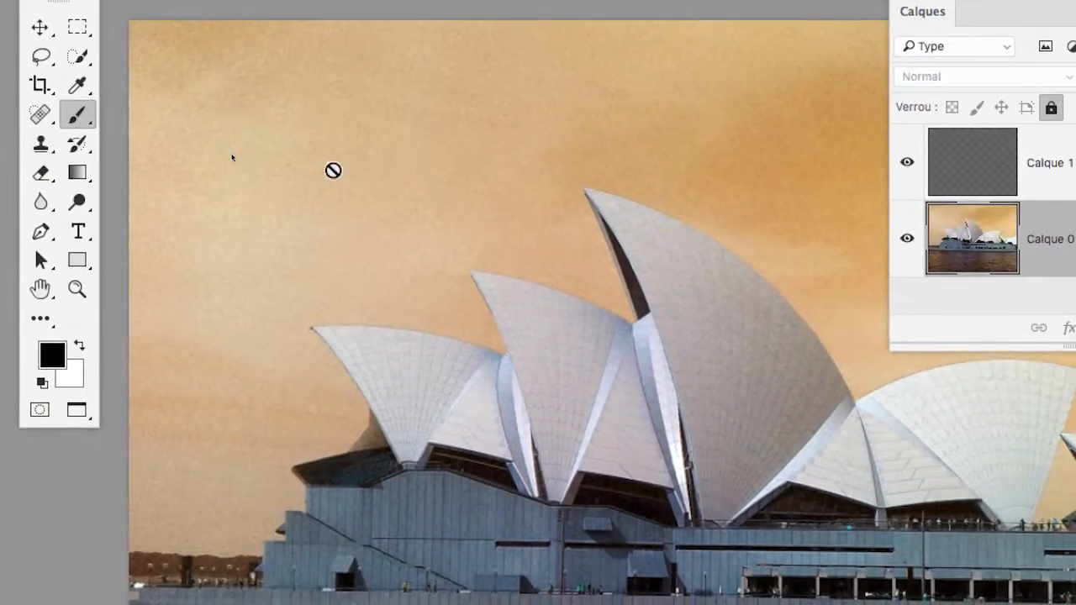
left_click(333, 171)
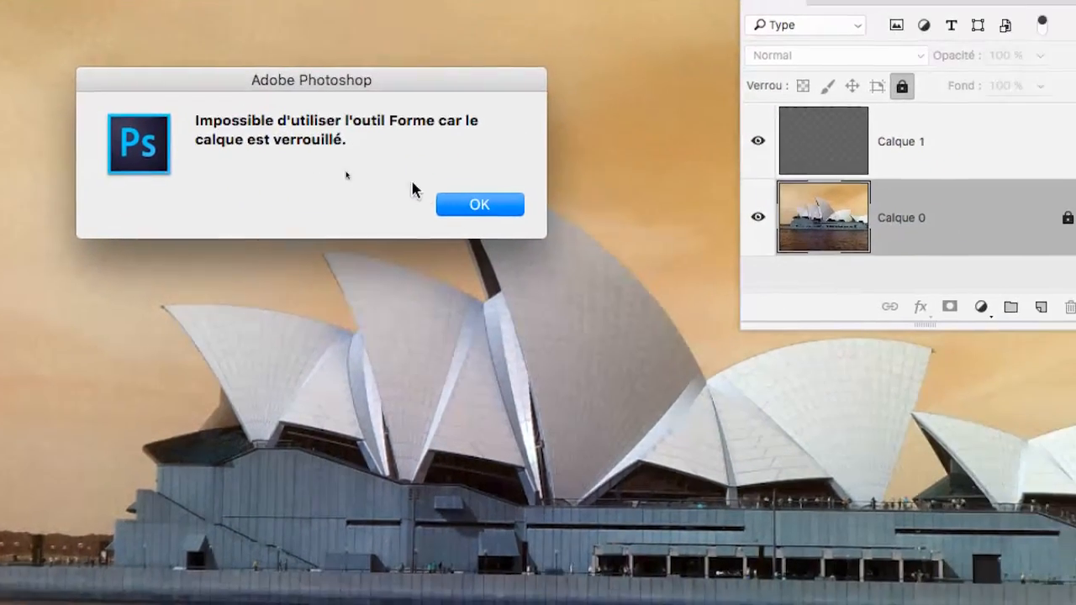
left_click(657, 261)
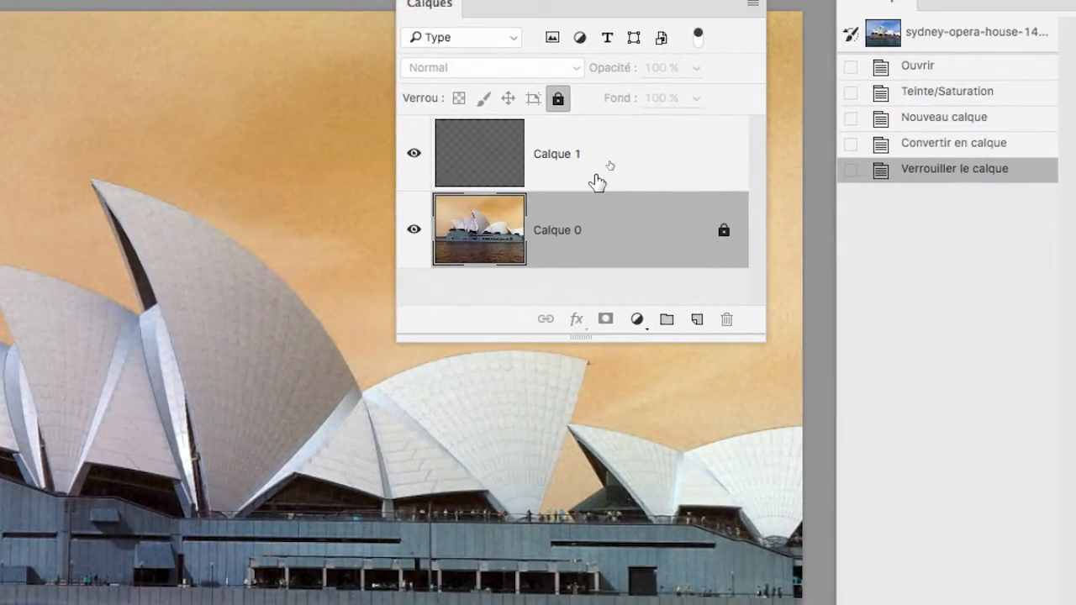
Make Calque 1 active and rearrange the Calques and Historique panels to uncover the sky, making the Calques panel taller.
left_click(732, 139)
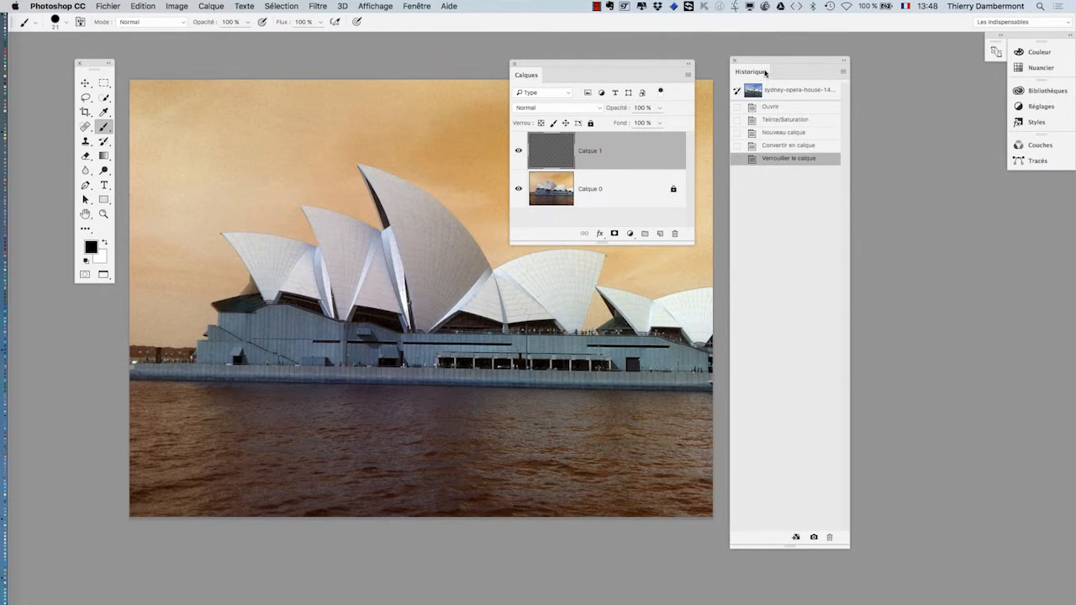
left_click_drag(765, 73, 866, 73)
left_click_drag(616, 67, 729, 58)
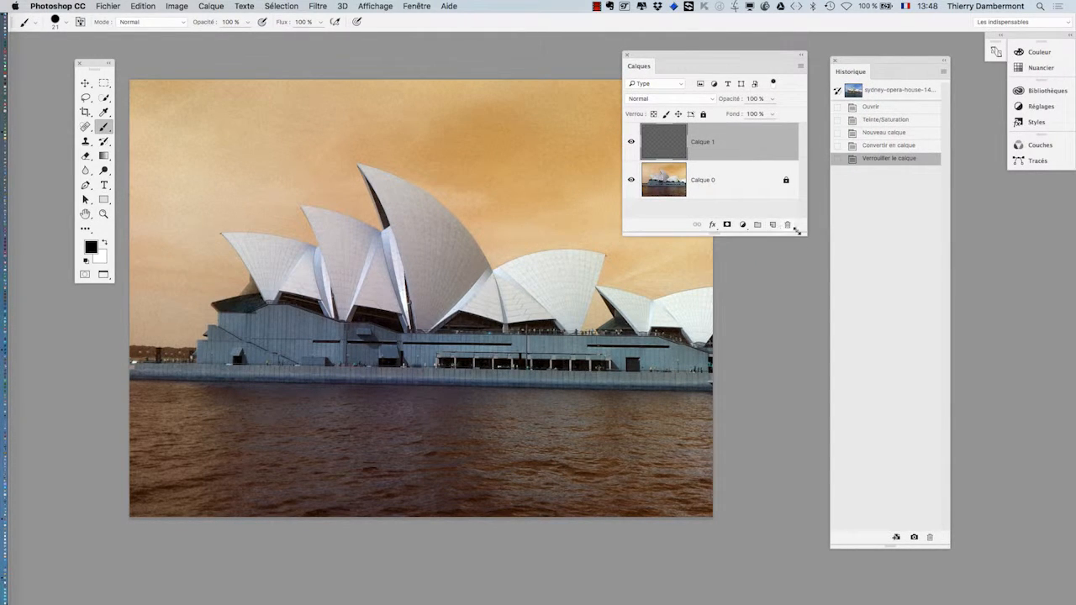
left_click_drag(803, 229, 777, 259)
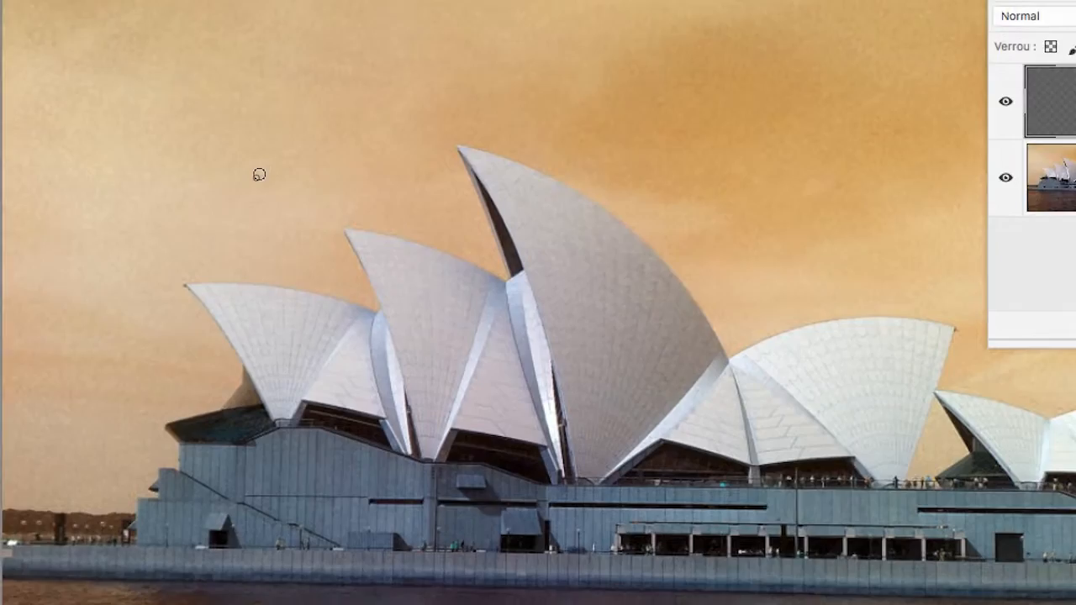
Paint three black spirals side by side across the sky on Calque 1.
mouse_move(259, 174)
left_mouse_down()
mouse_move(308, 126)
mouse_move(267, 246)
mouse_move(311, 49)
mouse_move(231, 79)
left_mouse_up()
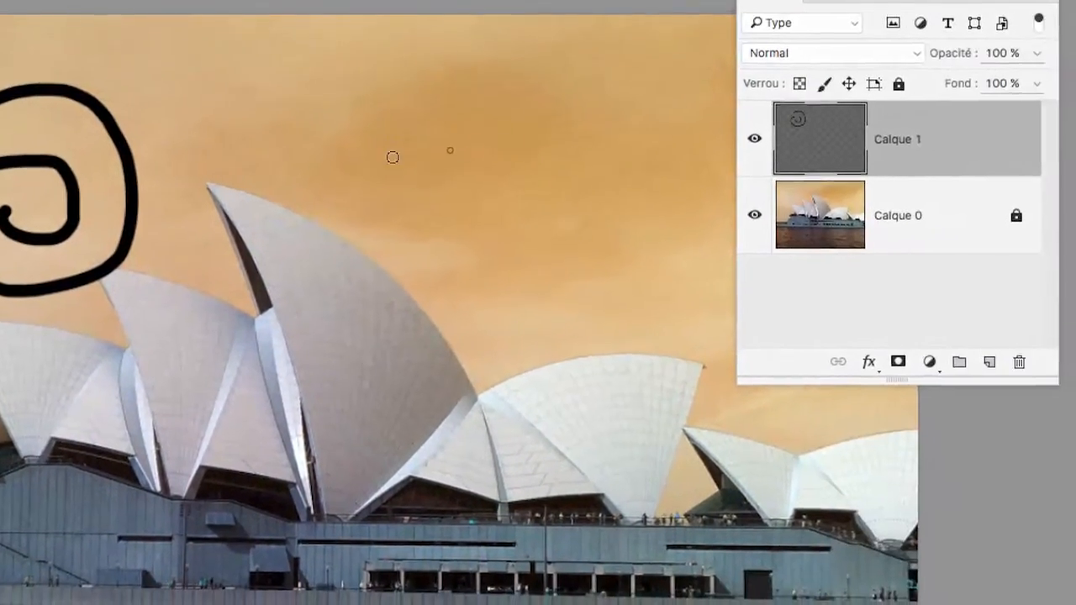
mouse_move(656, 177)
left_mouse_down()
mouse_move(671, 208)
mouse_move(575, 180)
mouse_move(697, 259)
left_mouse_up()
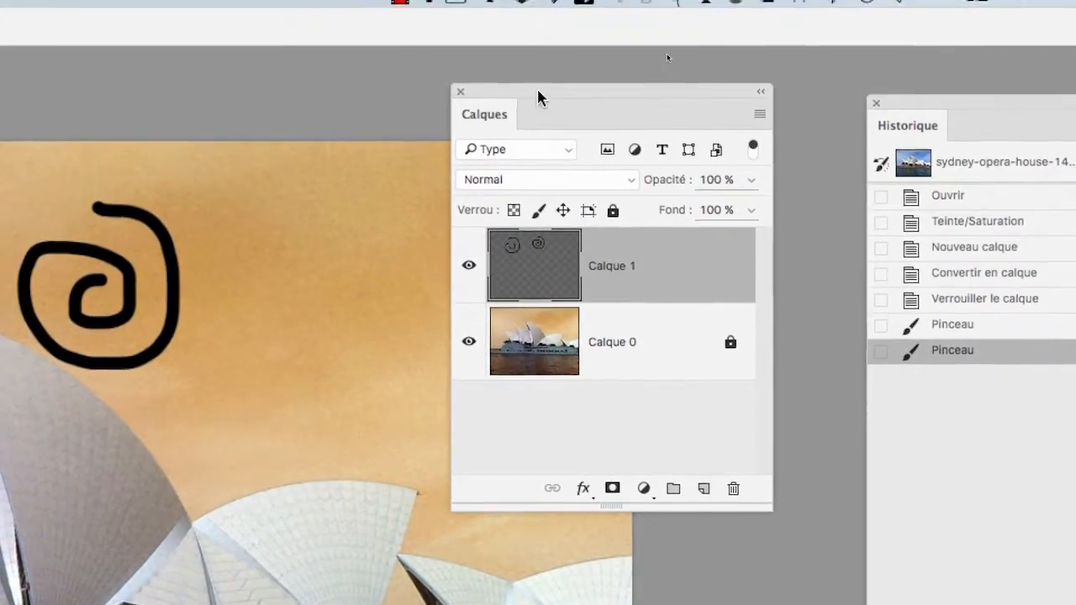
left_click_drag(519, 68, 689, 103)
left_click_drag(370, 343, 363, 370)
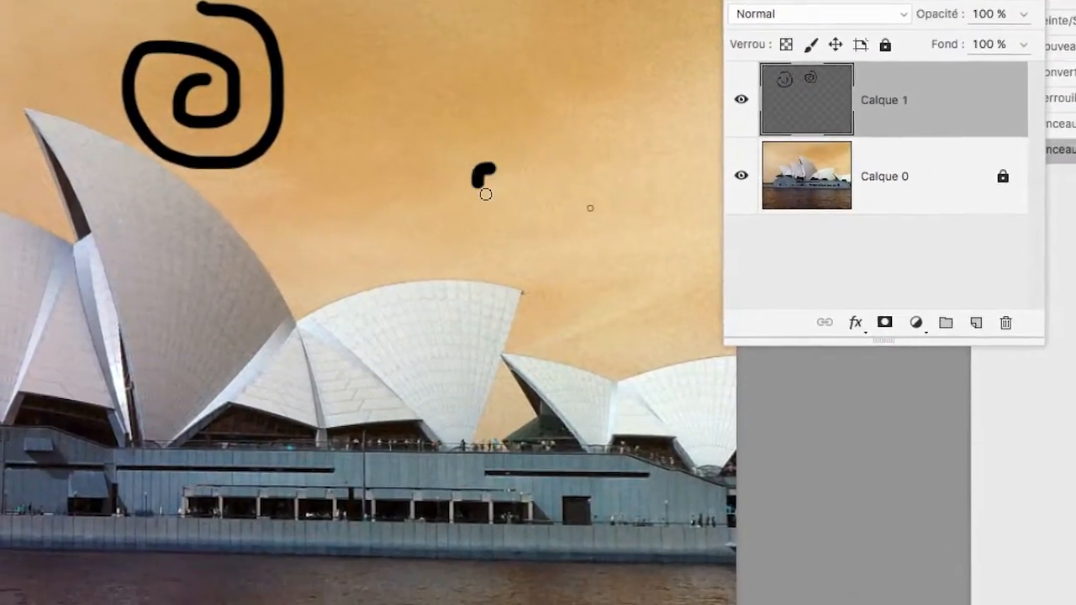
mouse_move(486, 194)
left_mouse_down()
mouse_move(538, 180)
mouse_move(555, 235)
mouse_move(406, 152)
left_mouse_up()
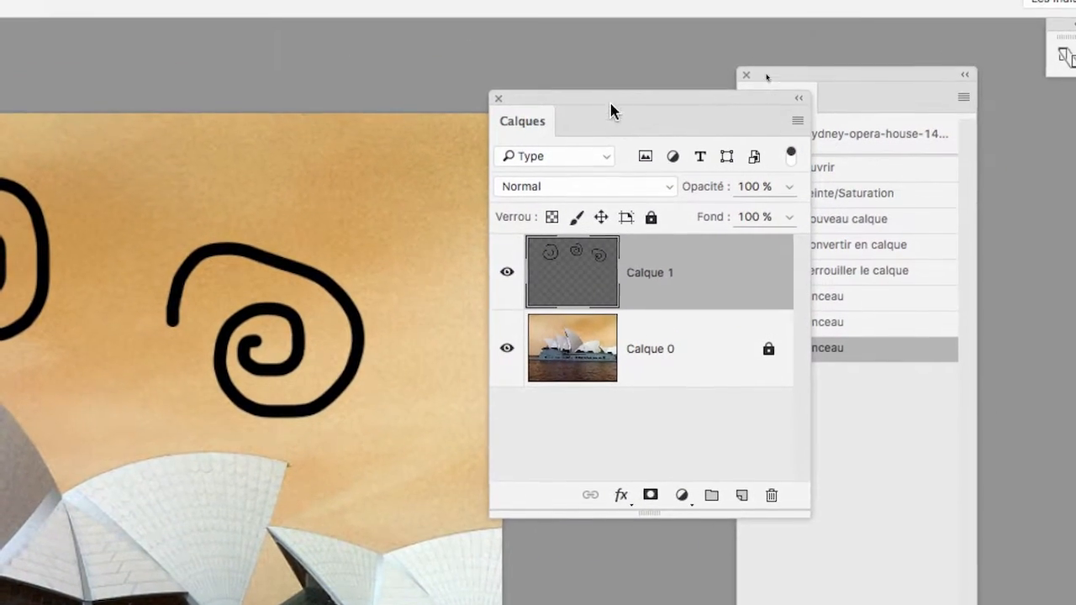
left_click_drag(608, 16, 497, 0)
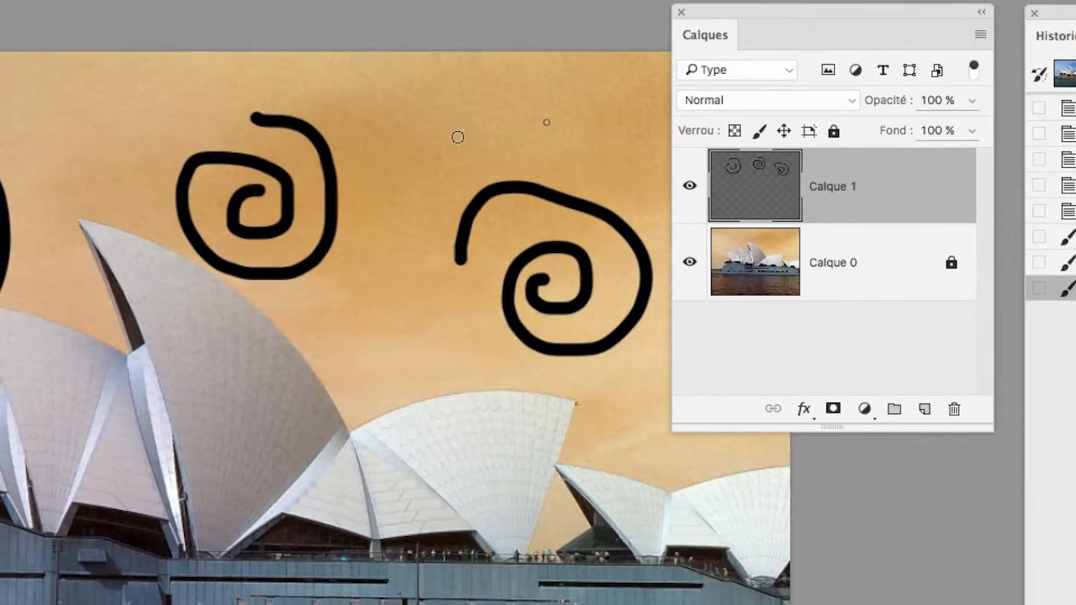
Enlarge the brush to 55 px and paint single dots around the sky and at the centre of each spiral.
left_click_drag(467, 137, 477, 137)
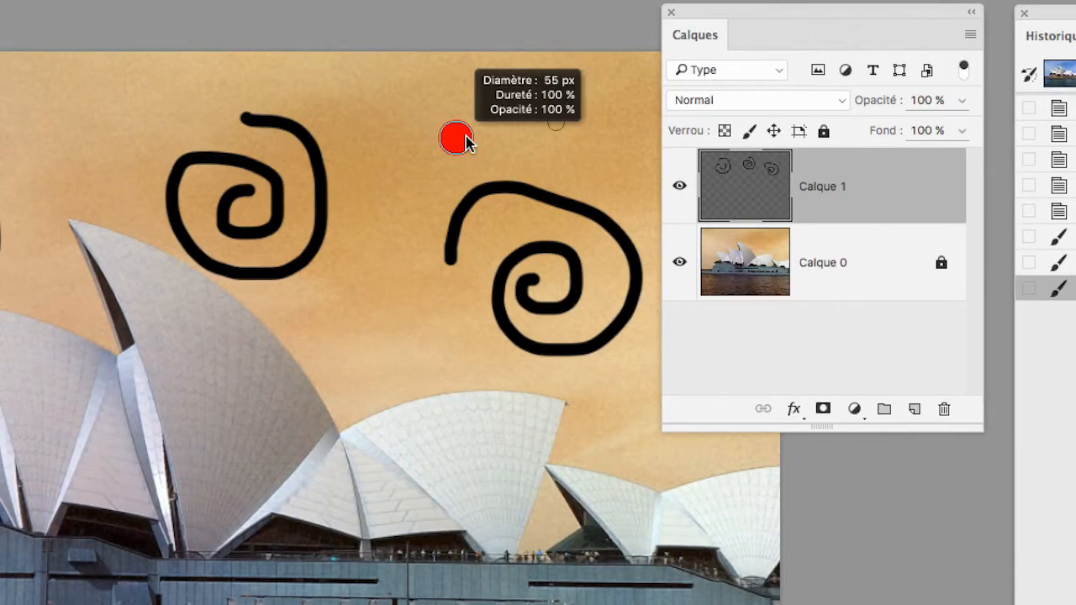
left_click(450, 115)
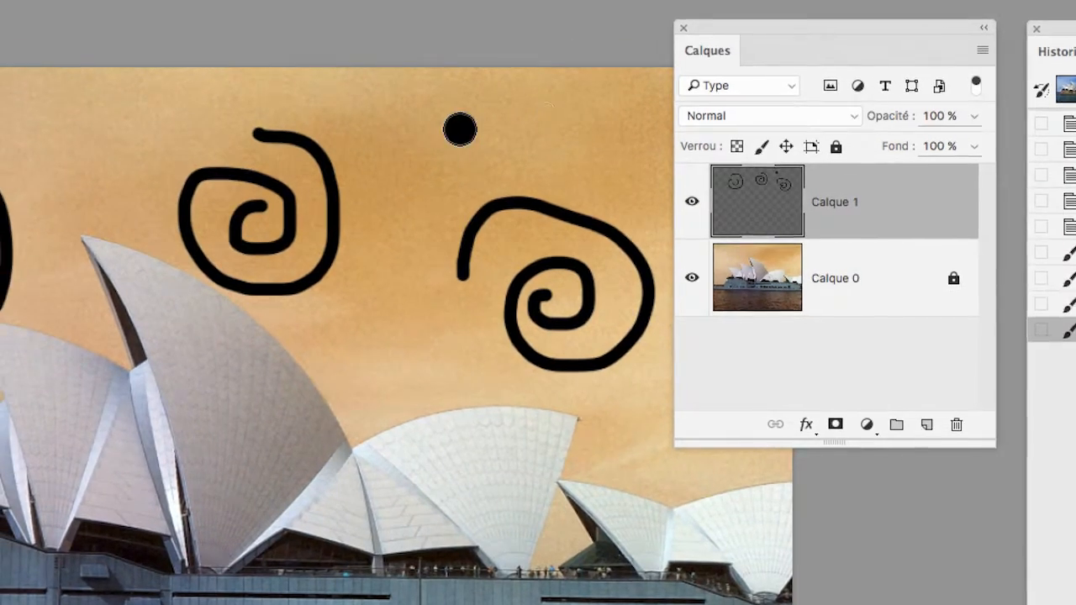
left_click(143, 99)
left_click(102, 203)
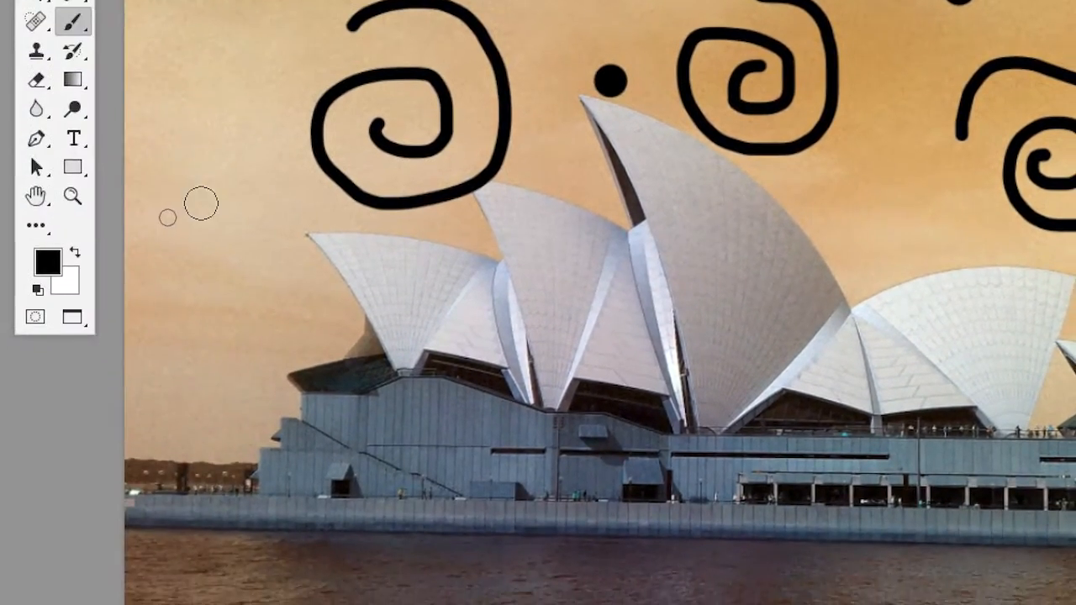
left_click(202, 204)
left_click(3, 116)
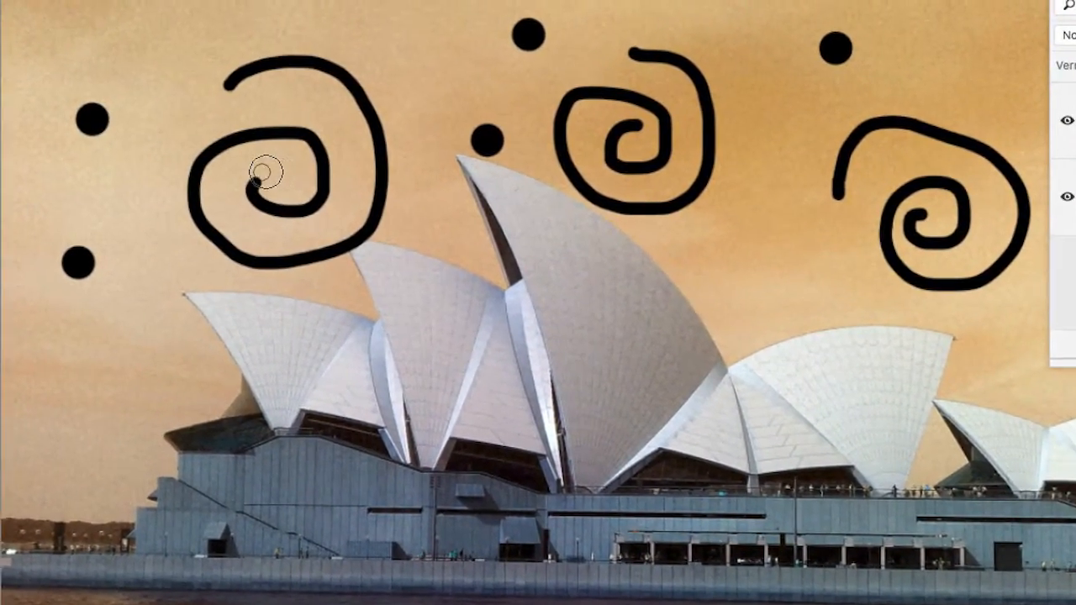
left_click(267, 175)
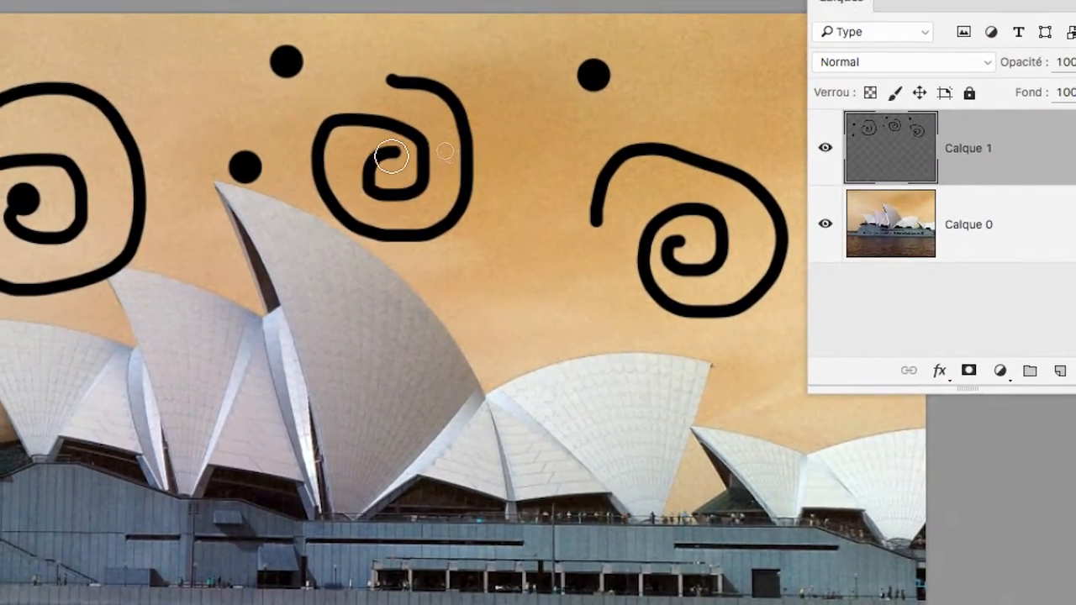
left_click(391, 156)
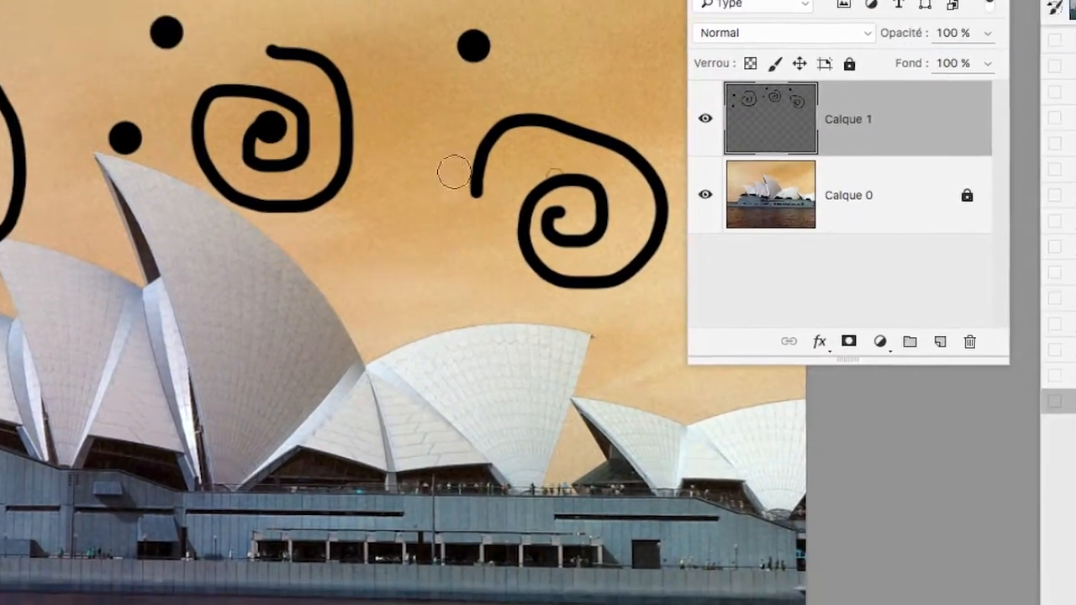
left_click(679, 246)
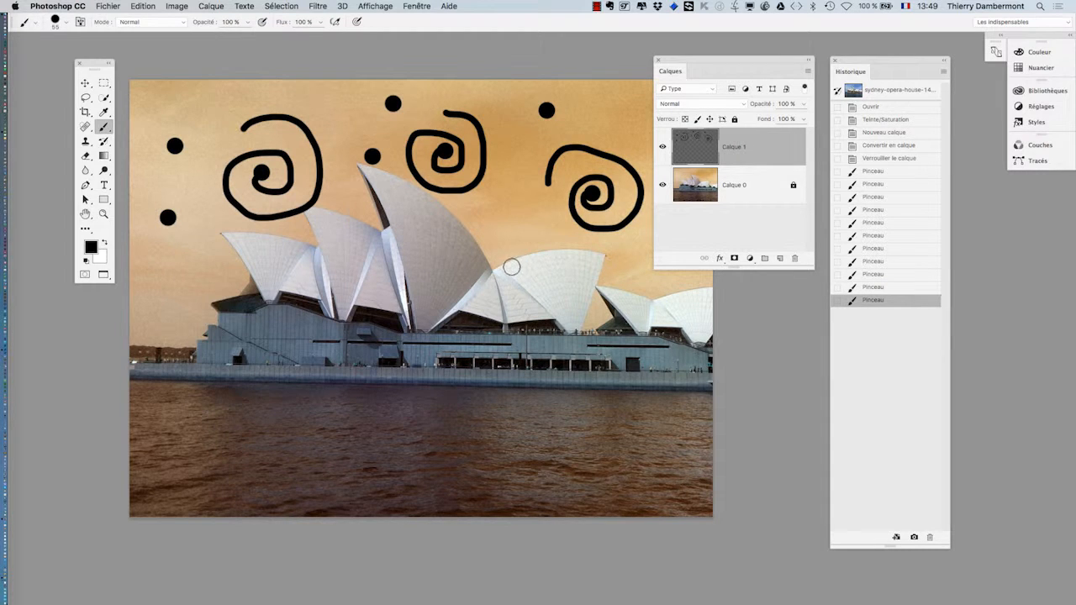
Reduce the brush to 39 px and scatter many single black dots over the lower sky, sails, building and water to fill the history.
left_click_drag(511, 264, 506, 275)
left_click(171, 281)
left_click(224, 279)
left_click(315, 282)
left_click(315, 266)
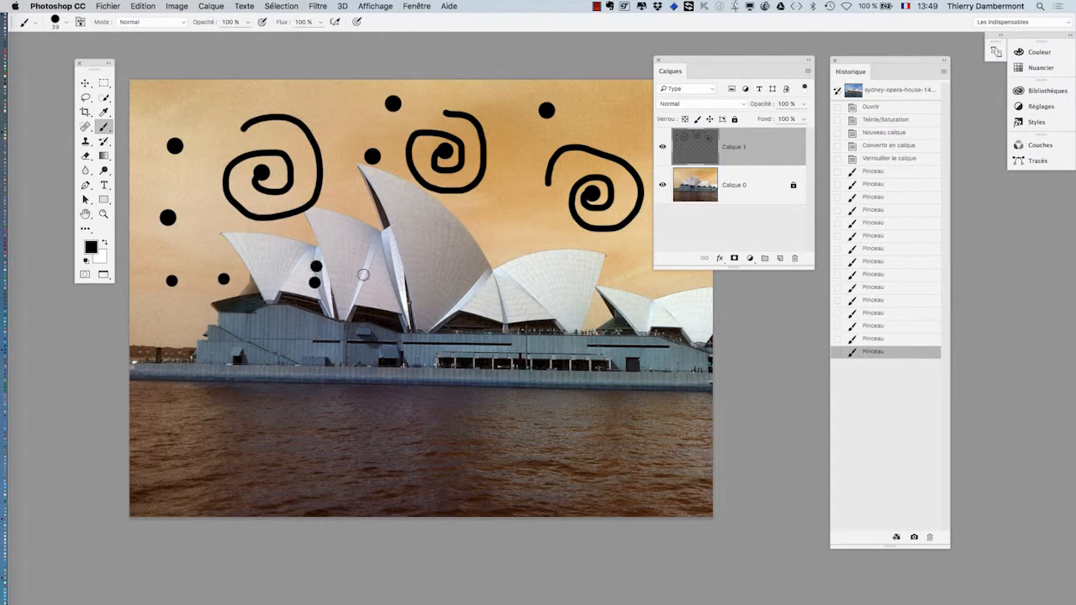
left_click(367, 276)
left_click(353, 304)
left_click(271, 321)
left_click(187, 340)
left_click(186, 366)
left_click(235, 393)
left_click(282, 395)
left_click(326, 400)
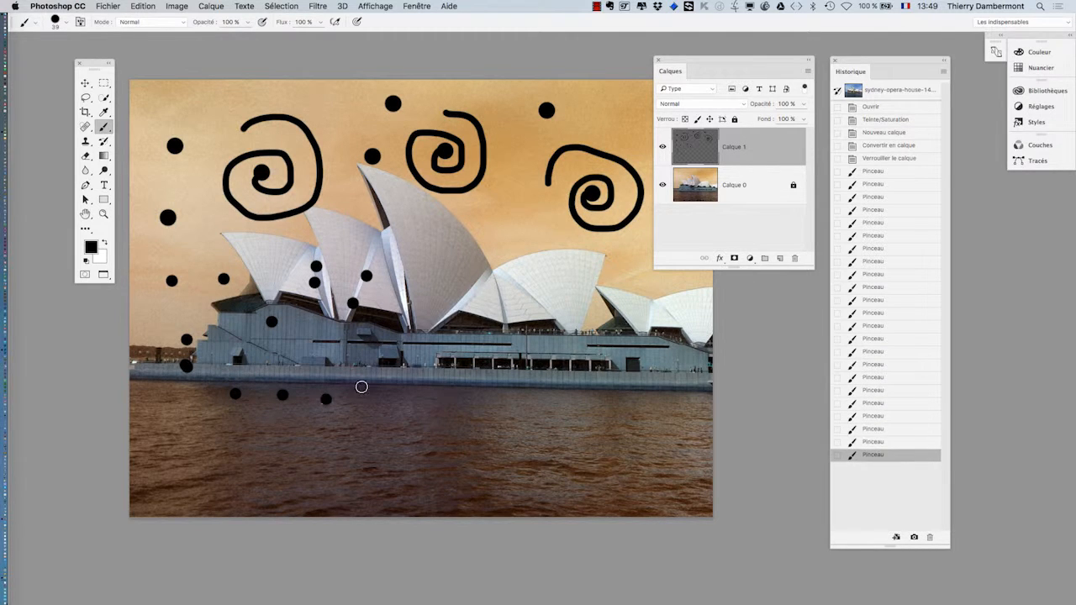
left_click(361, 388)
left_click(375, 358)
left_click(443, 345)
left_click(446, 269)
left_click(498, 277)
left_click(558, 314)
left_click(532, 359)
left_click(502, 385)
left_click(528, 407)
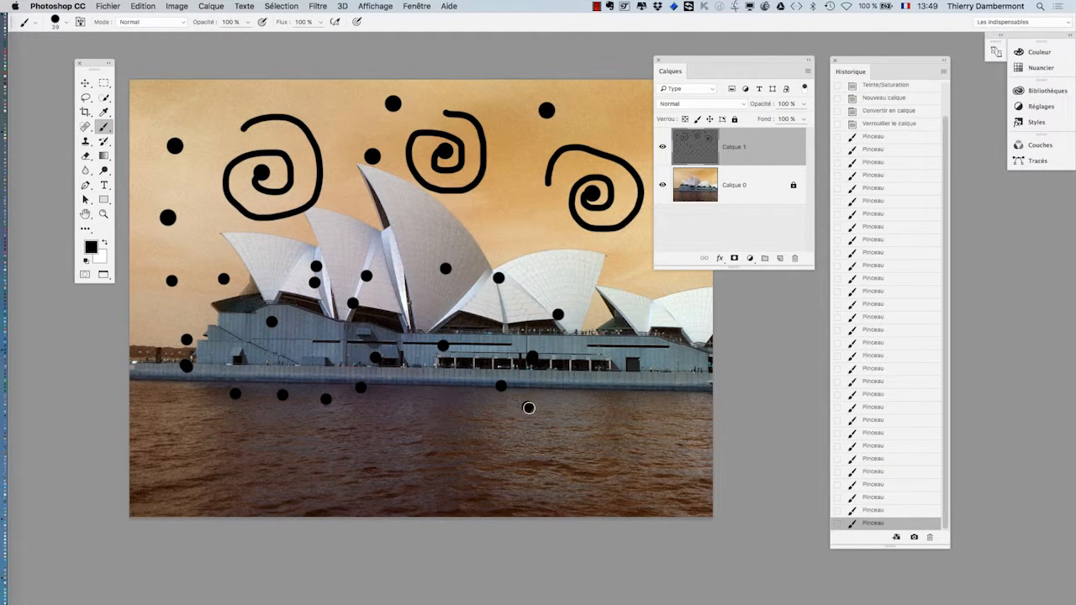
left_click(574, 403)
left_click(589, 353)
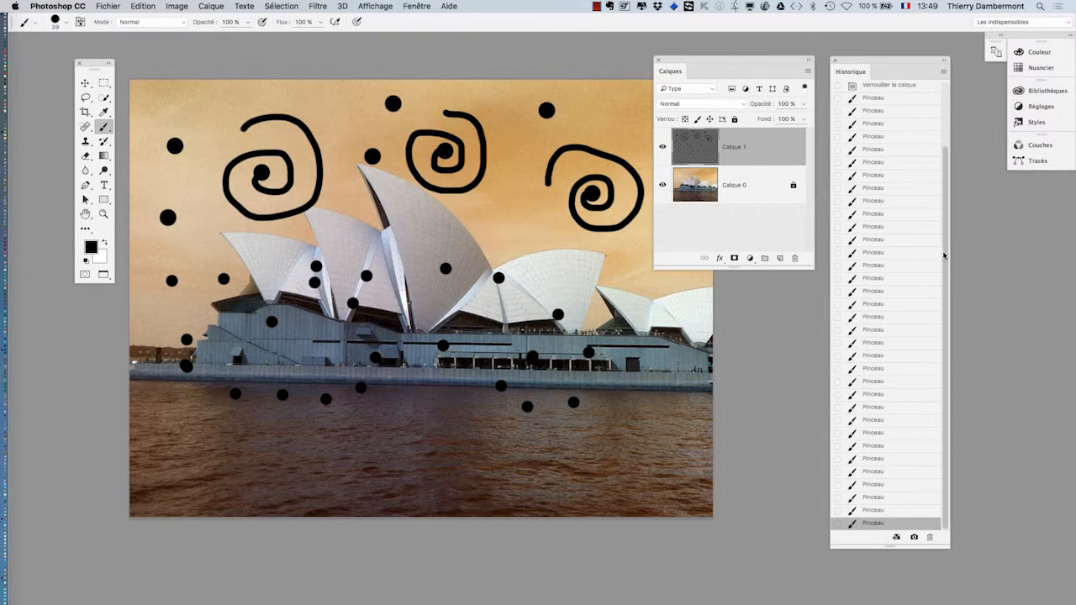
left_click_drag(944, 256, 946, 148)
left_click(641, 392)
left_click(604, 413)
left_click(538, 431)
left_click(521, 433)
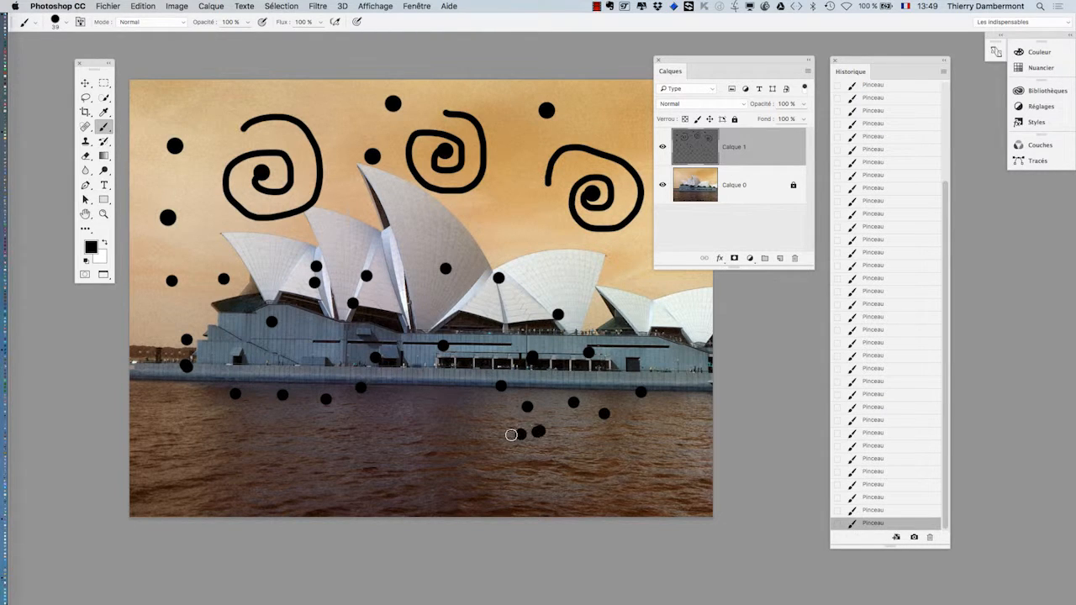
left_click(511, 434)
left_click(488, 435)
left_click(416, 431)
left_click(320, 432)
scroll(874, 332, "up", 5)
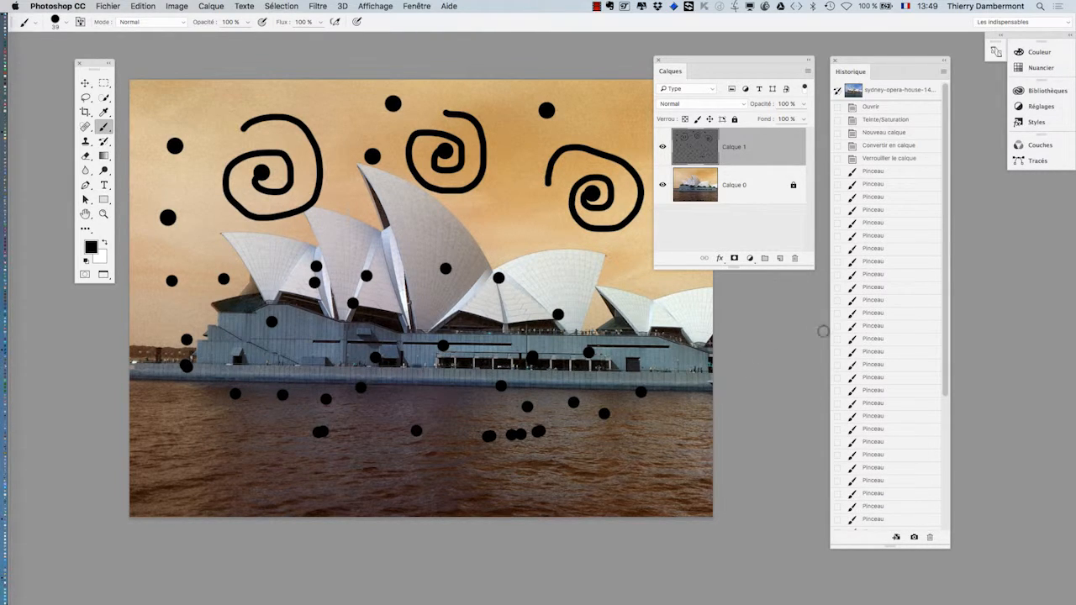
left_click(551, 411)
left_click(462, 400)
left_click(416, 409)
left_click(363, 428)
left_click(288, 426)
left_click(254, 425)
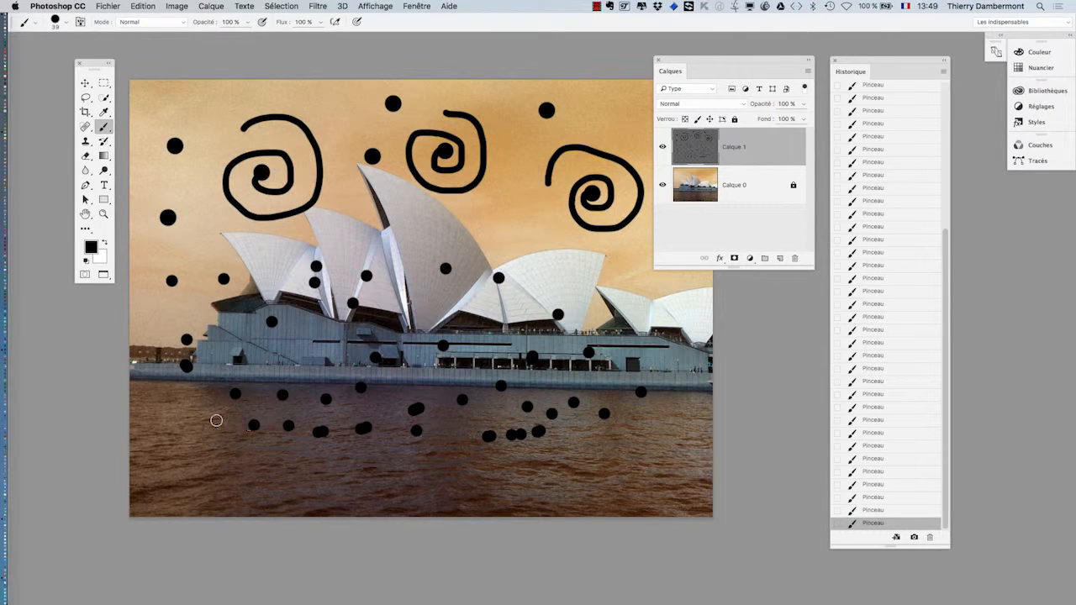
left_click(214, 419)
left_click(219, 431)
left_click(257, 441)
left_click(376, 460)
left_click(423, 472)
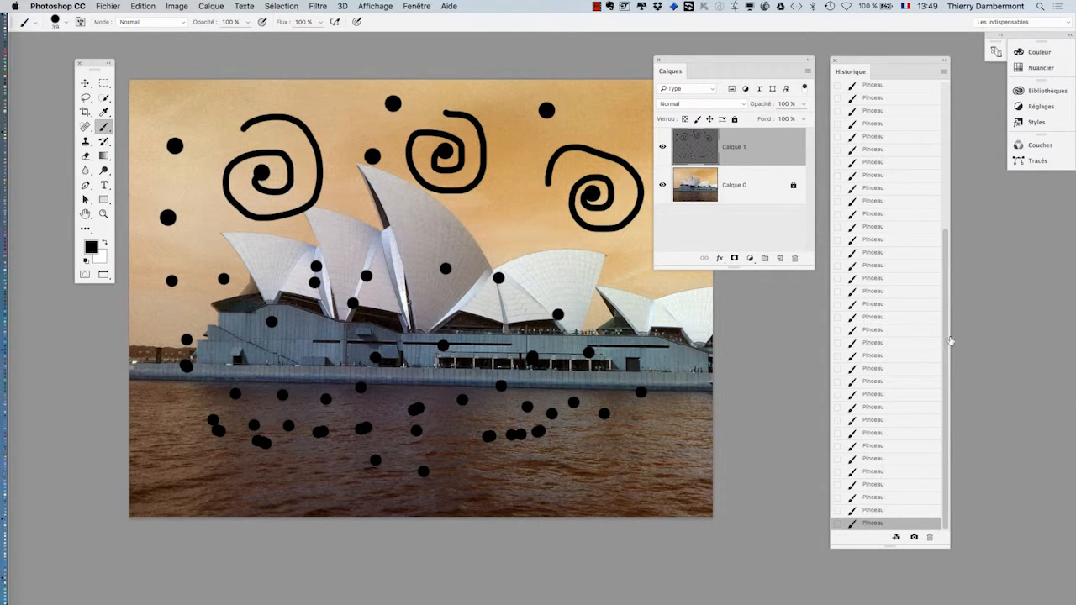
scroll(915, 329, "up", 5)
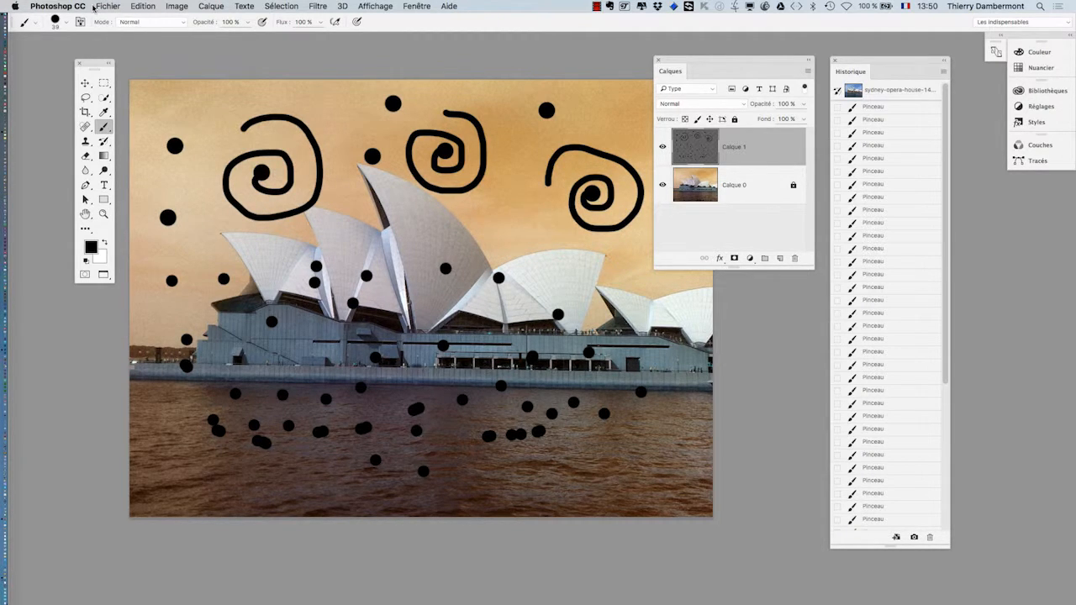
Open the Performance preferences and move the dialog clear of the Historique panel.
scroll(426, 207, "up", 5)
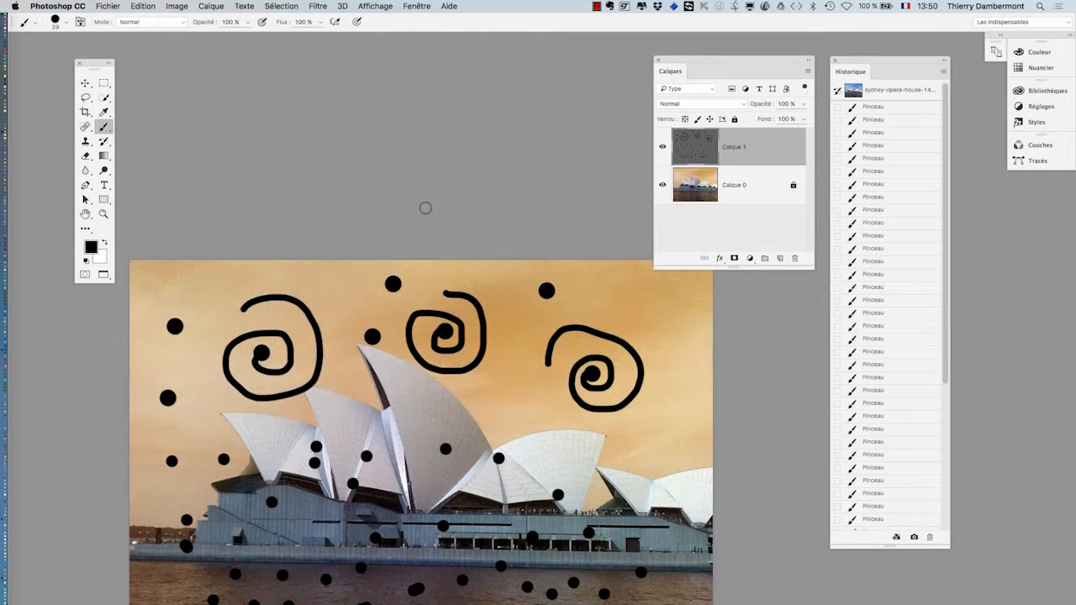
scroll(370, 181, "down", 3)
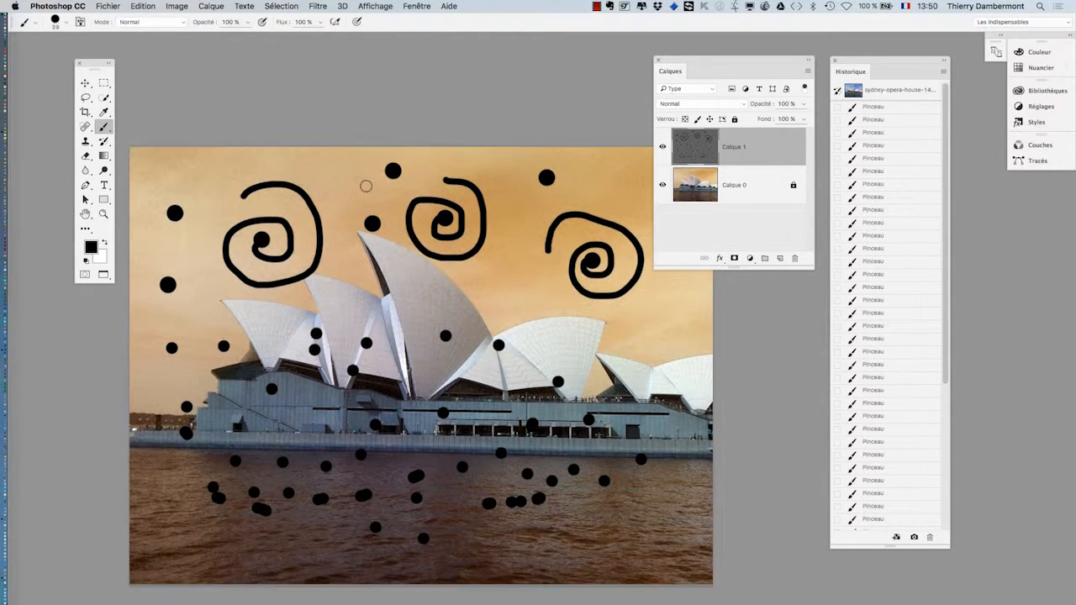
scroll(224, 174, "down", 1)
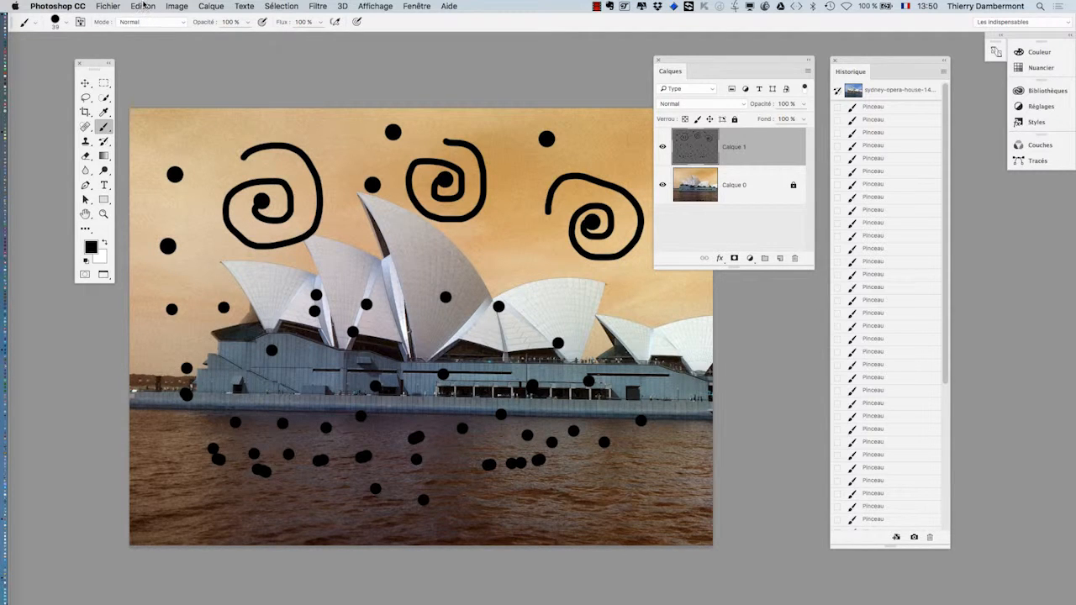
left_click(143, 5)
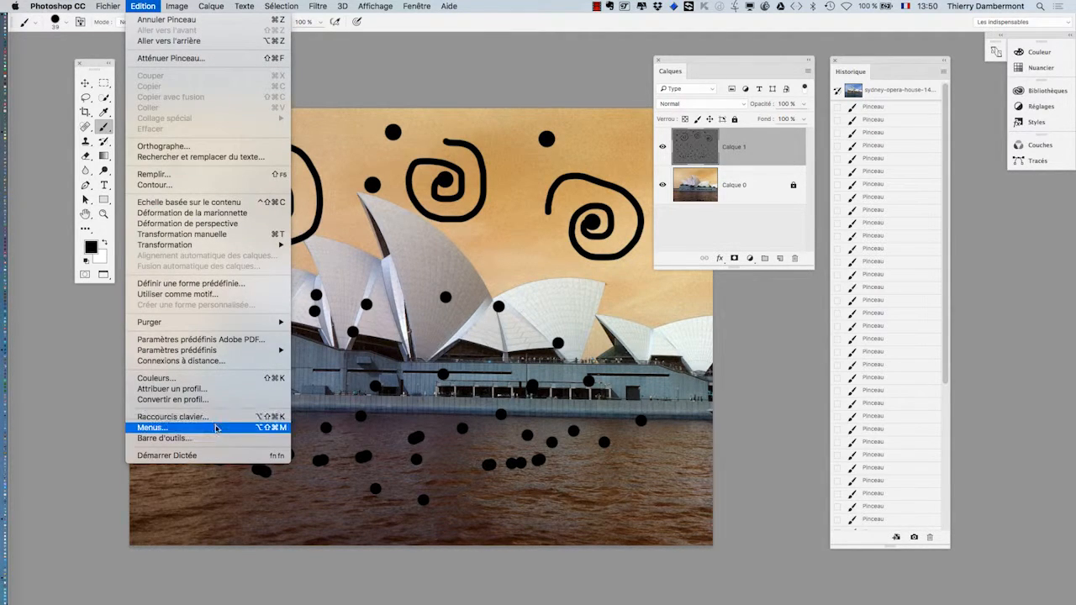
mouse_move(59, 6)
mouse_move(79, 42)
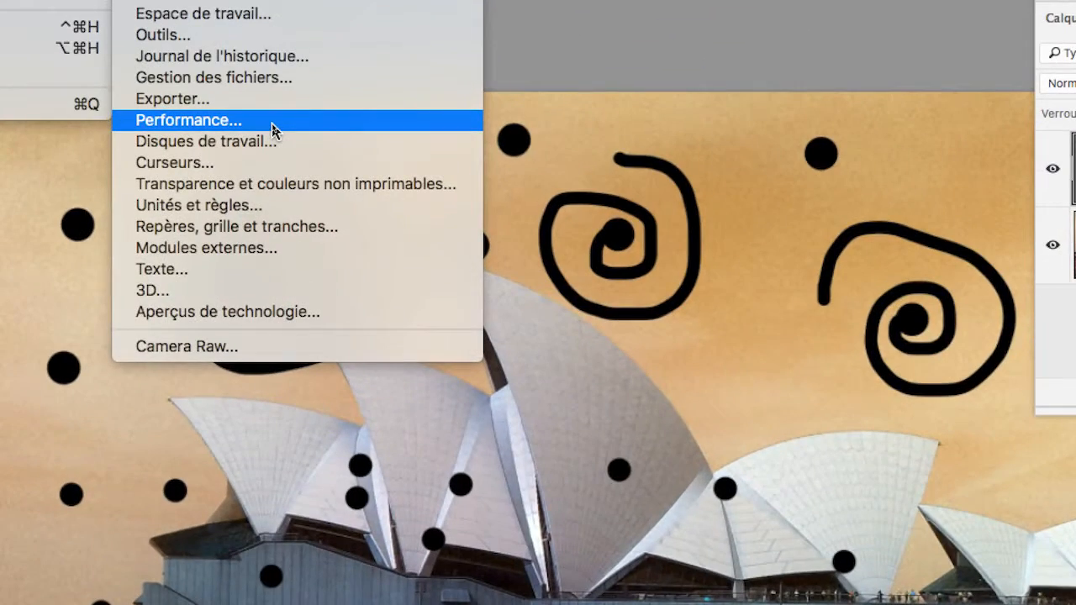
left_click(274, 126)
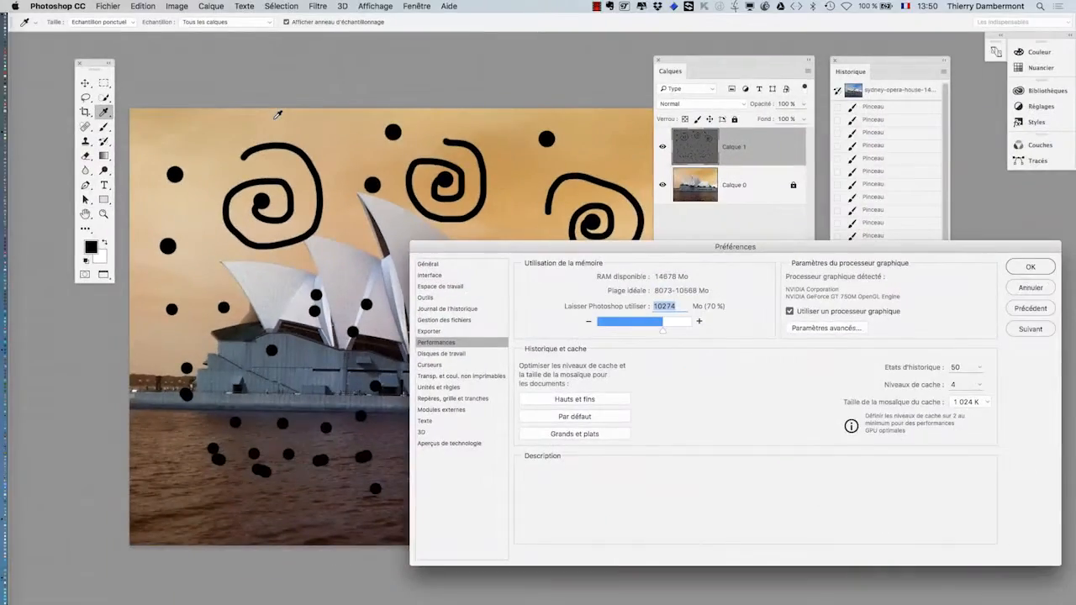
left_click_drag(661, 253, 379, 79)
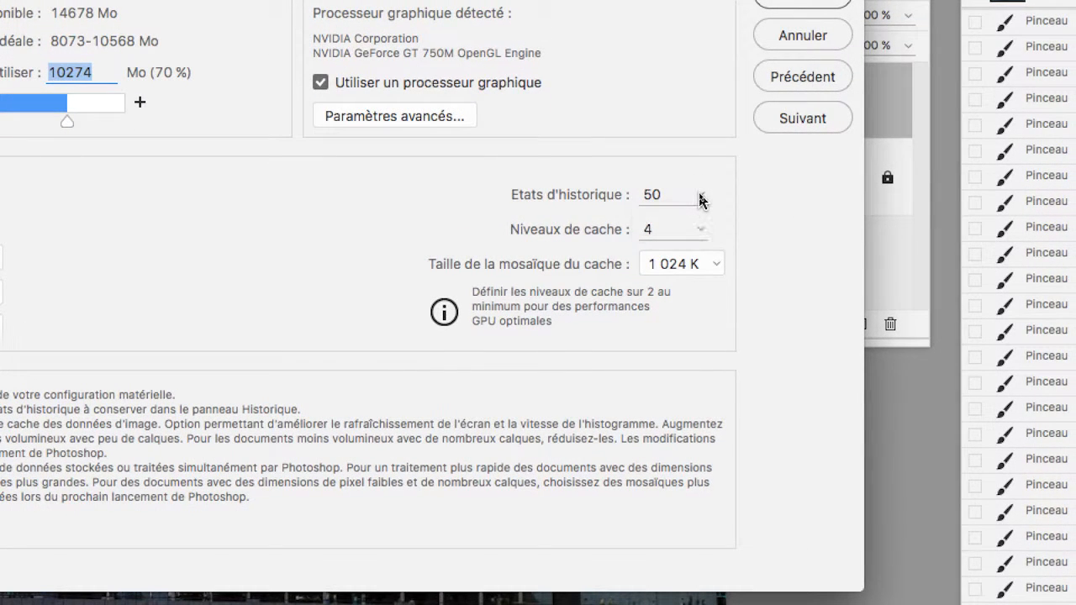
Set the number of history states to the maximum of 1000.
left_click(699, 198)
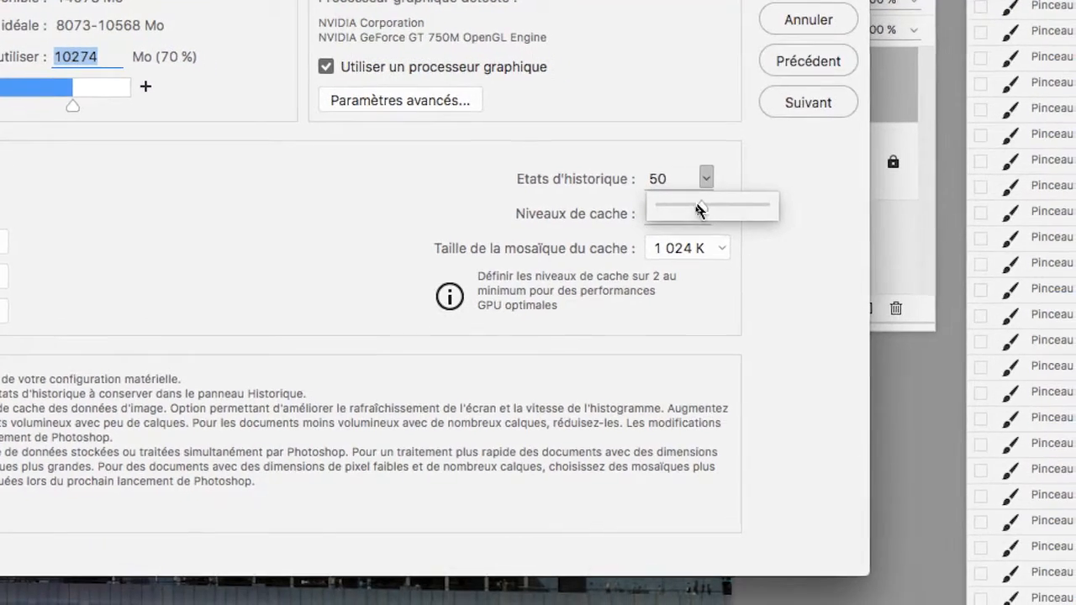
left_click_drag(699, 211, 652, 197)
left_click(689, 168)
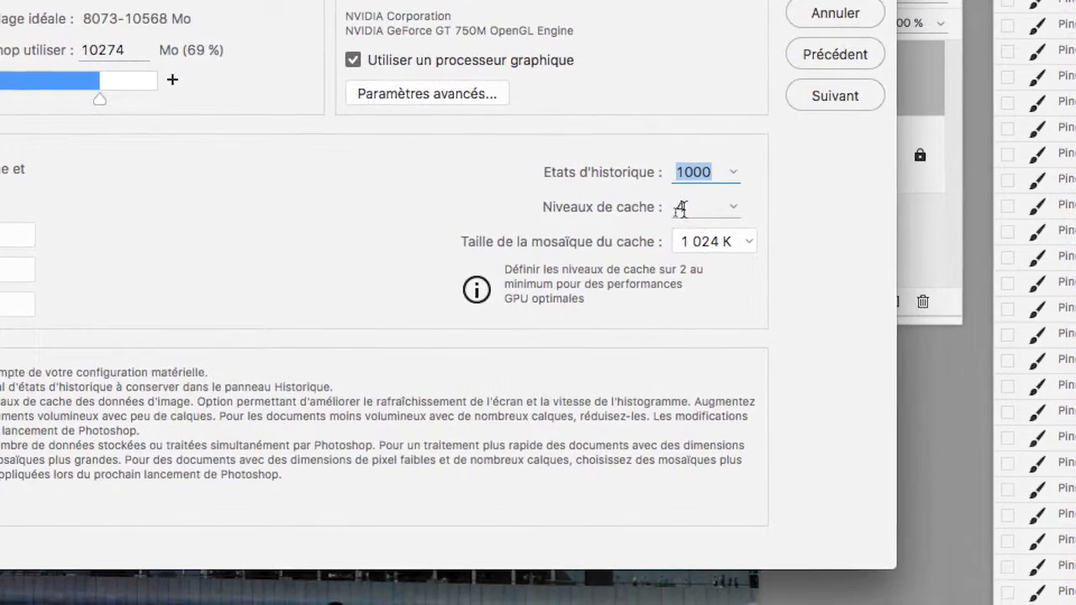
left_click(681, 209)
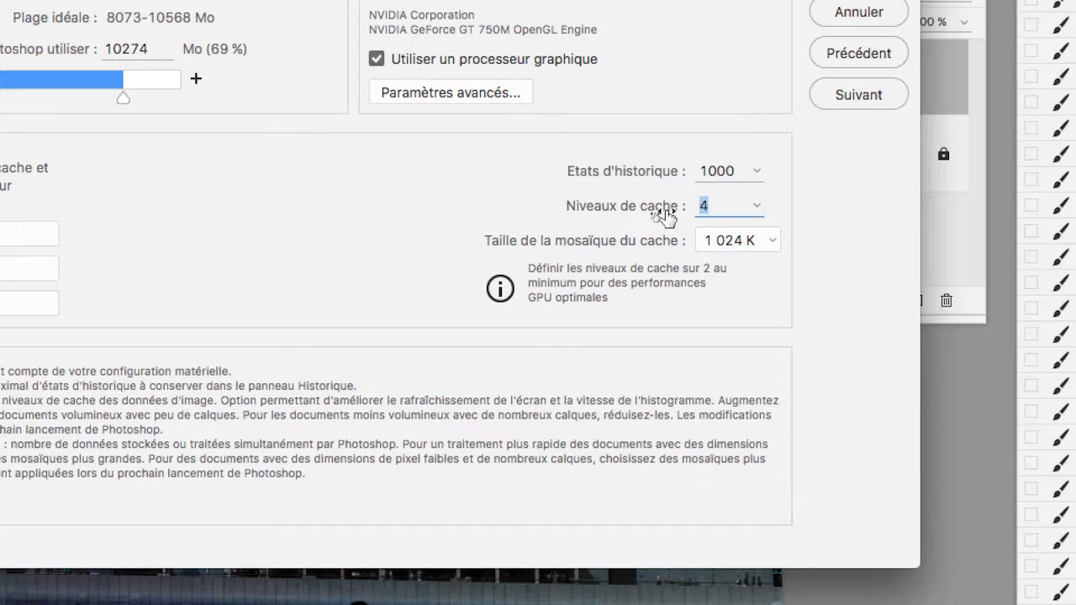
left_click(713, 204)
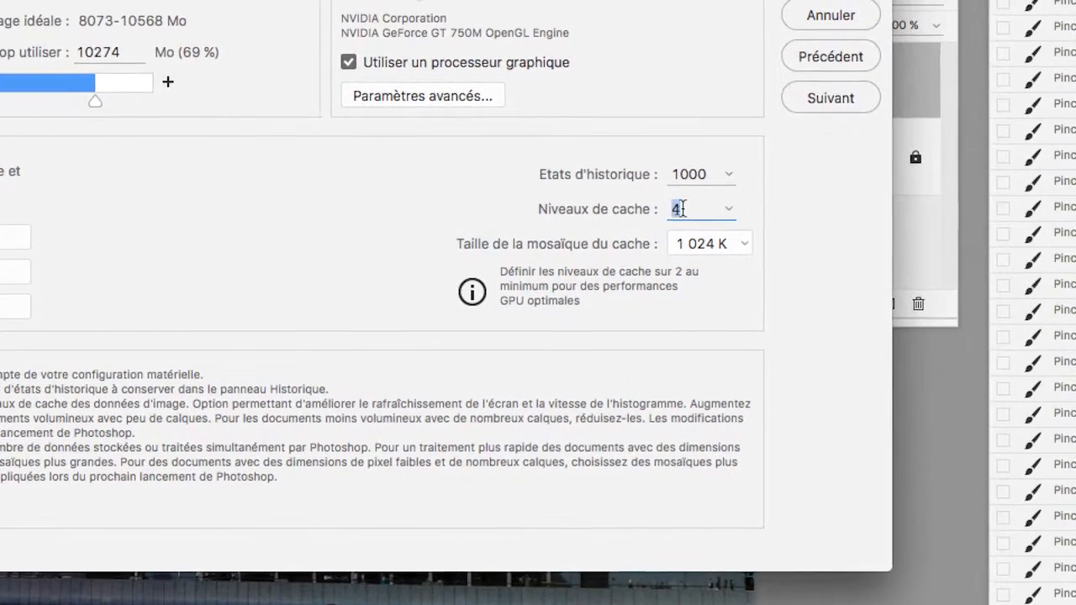
left_click_drag(685, 208, 661, 211)
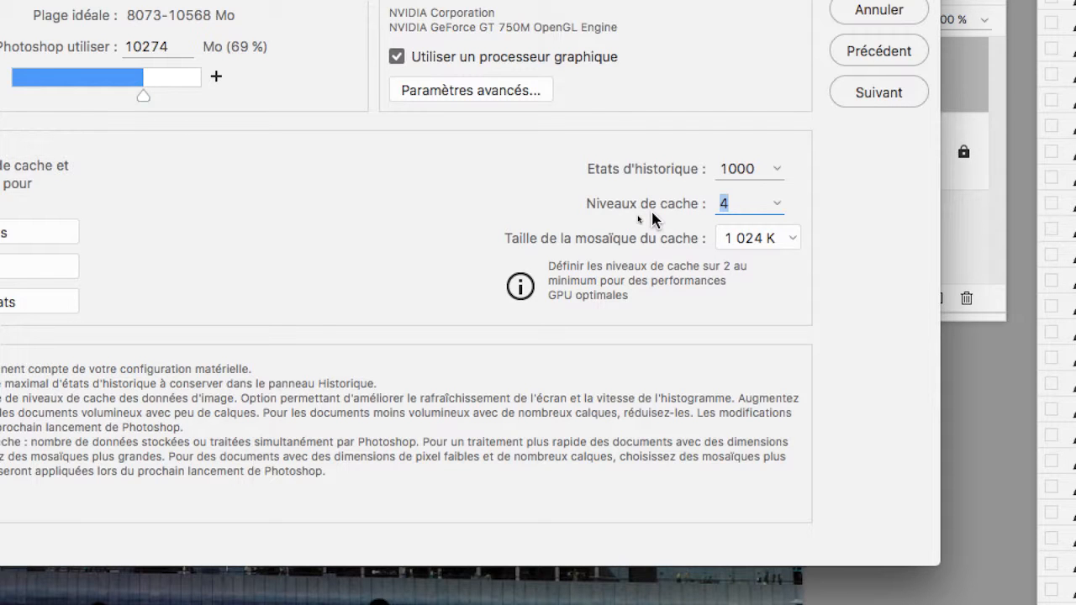
key("alt+super+8")
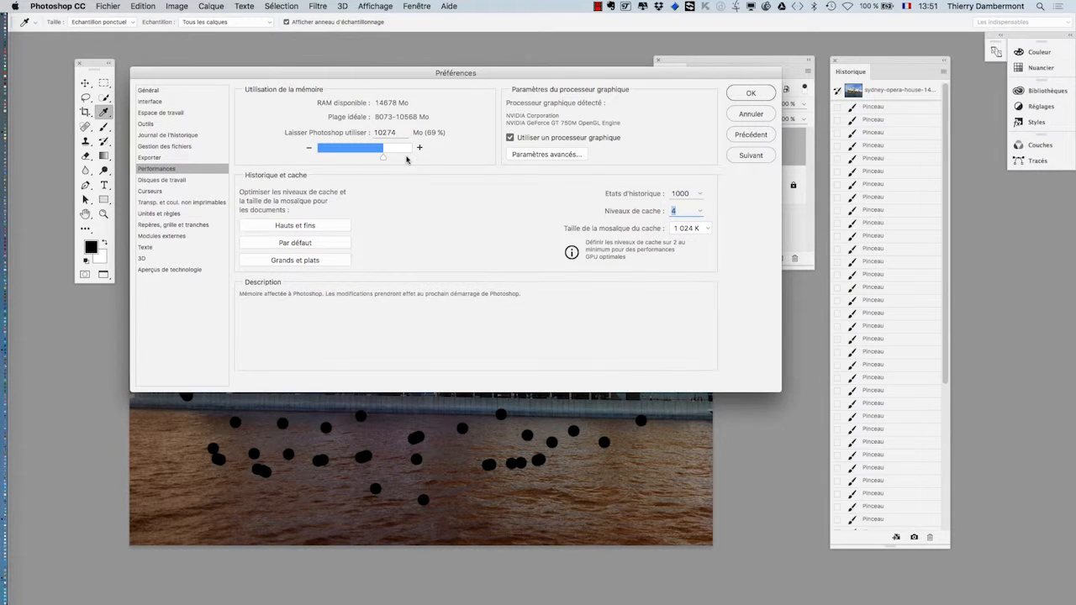
Set the memory Photoshop may use to 10283 Mo (70 %) and apply the preferences.
key("alt")
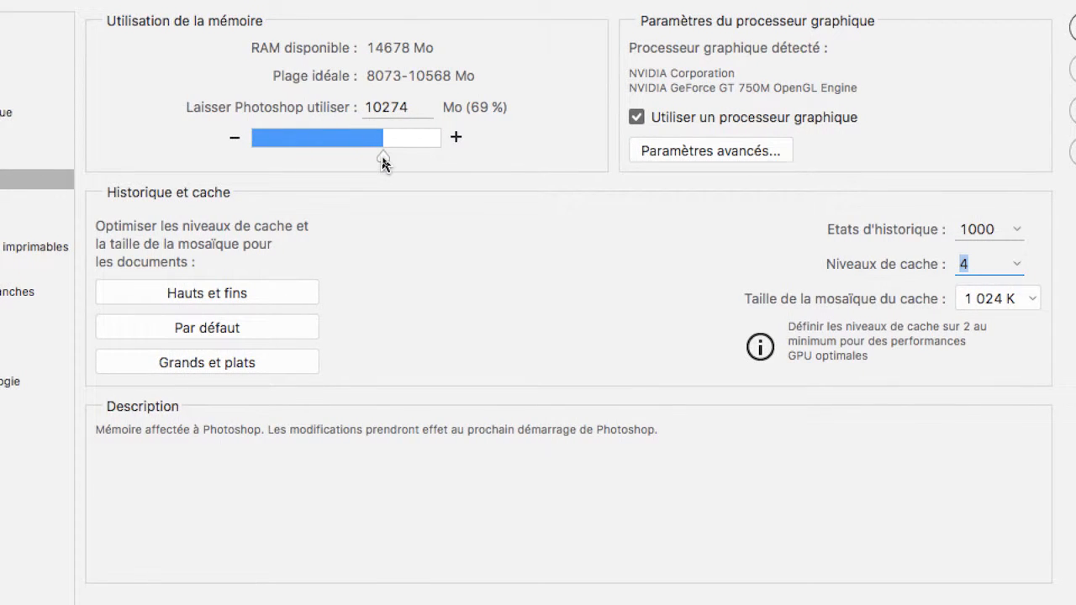
left_click_drag(383, 164, 267, 158)
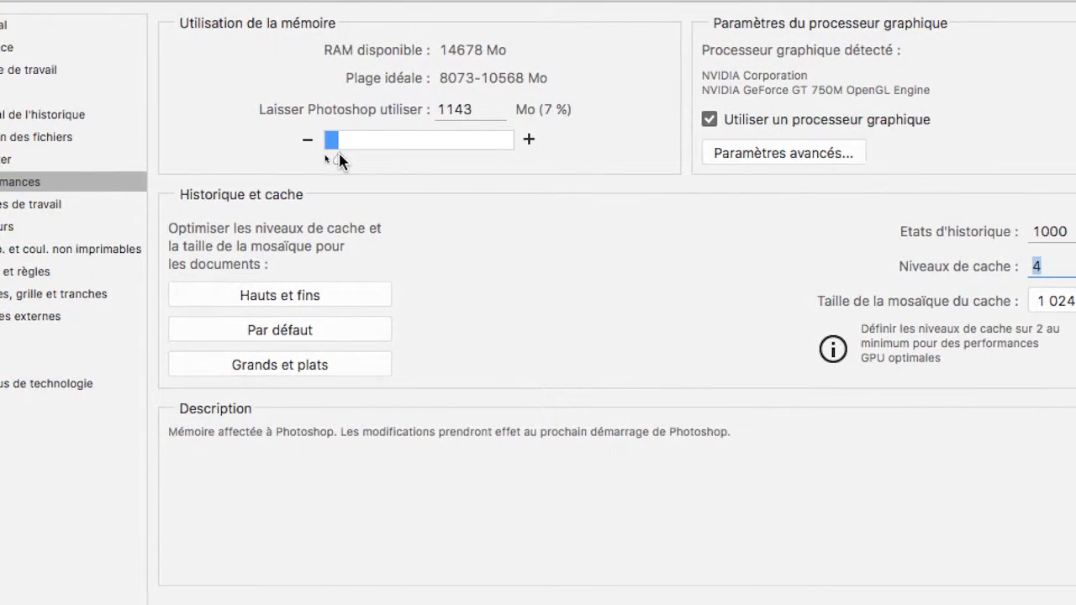
left_click_drag(341, 162, 387, 161)
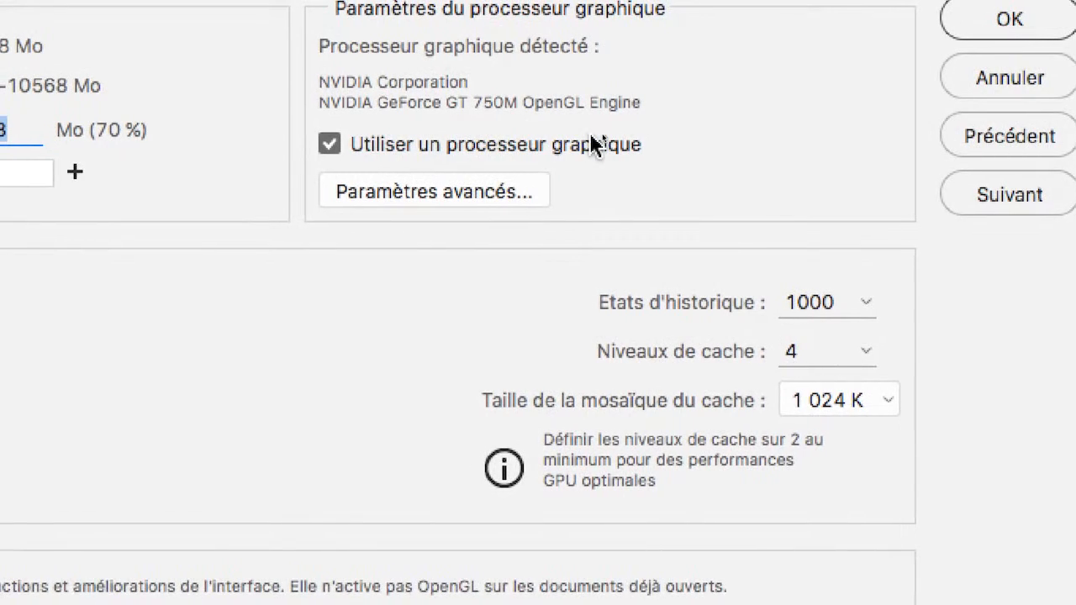
key("alt")
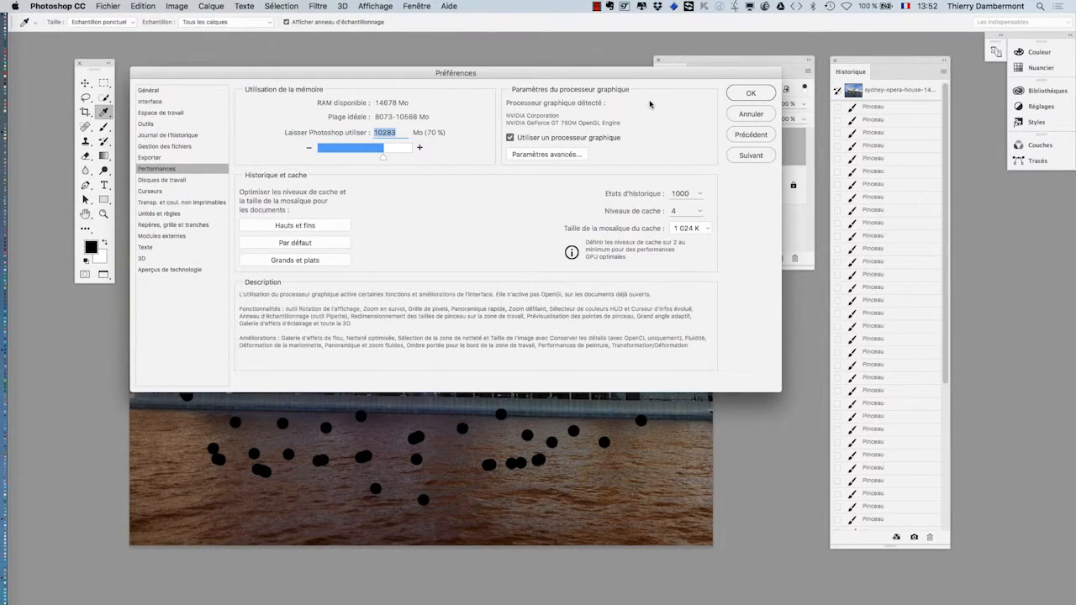
left_click(751, 95)
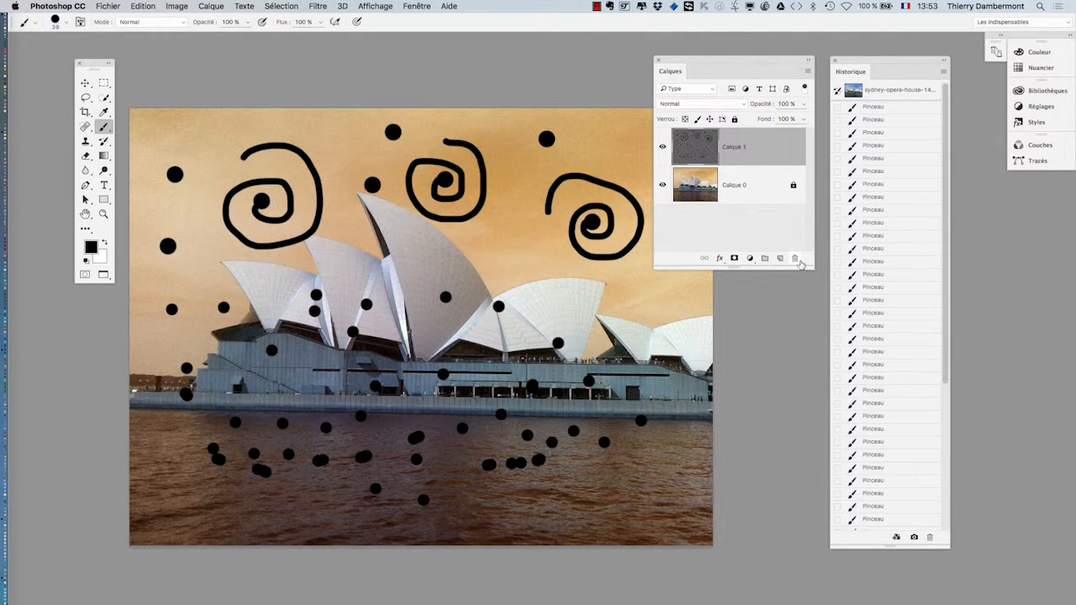
Close all open documents and discard the changes to the painted opera house photo.
left_click(101, 5)
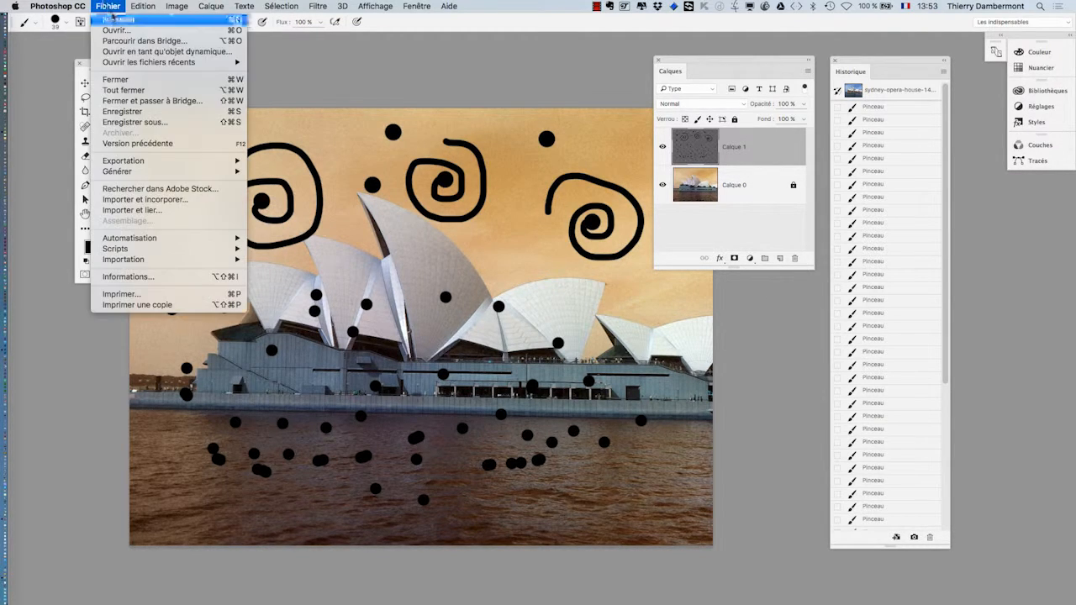
left_click(138, 89)
left_click(510, 210)
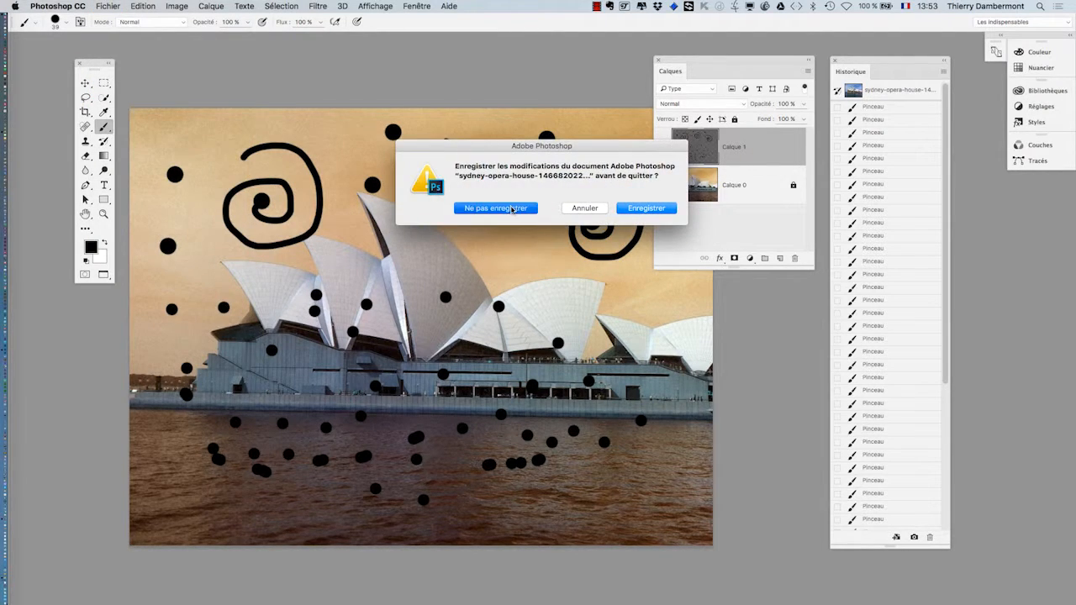
left_click(107, 6)
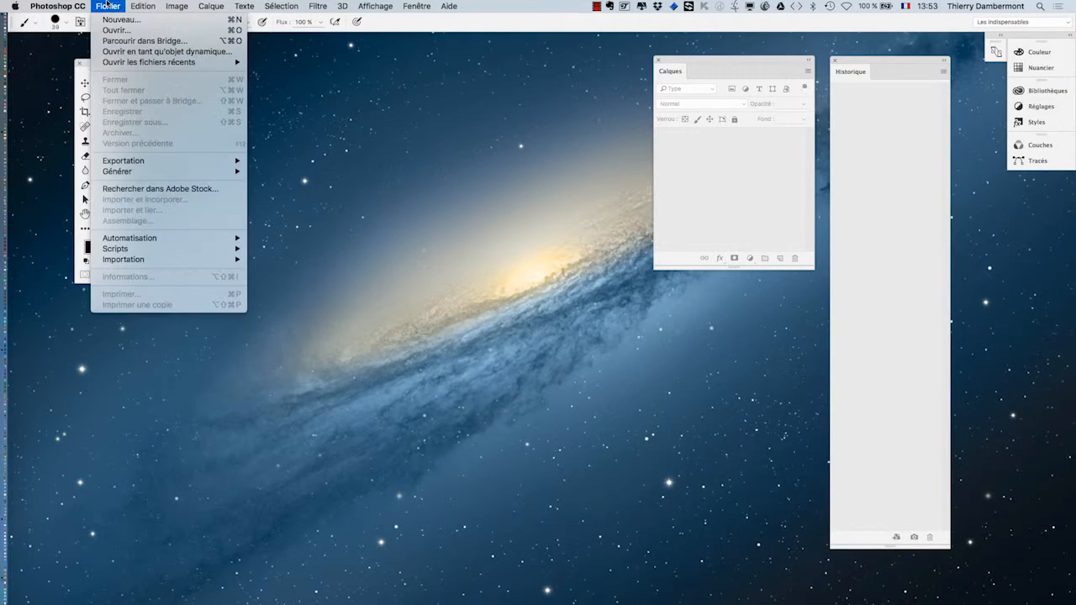
mouse_move(123, 64)
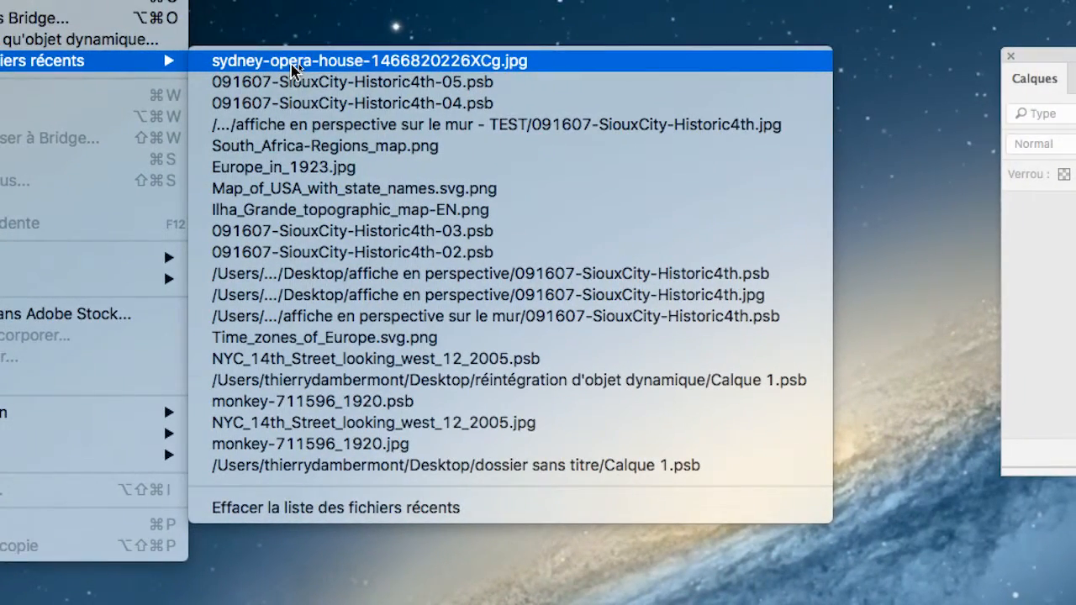
left_click(293, 69)
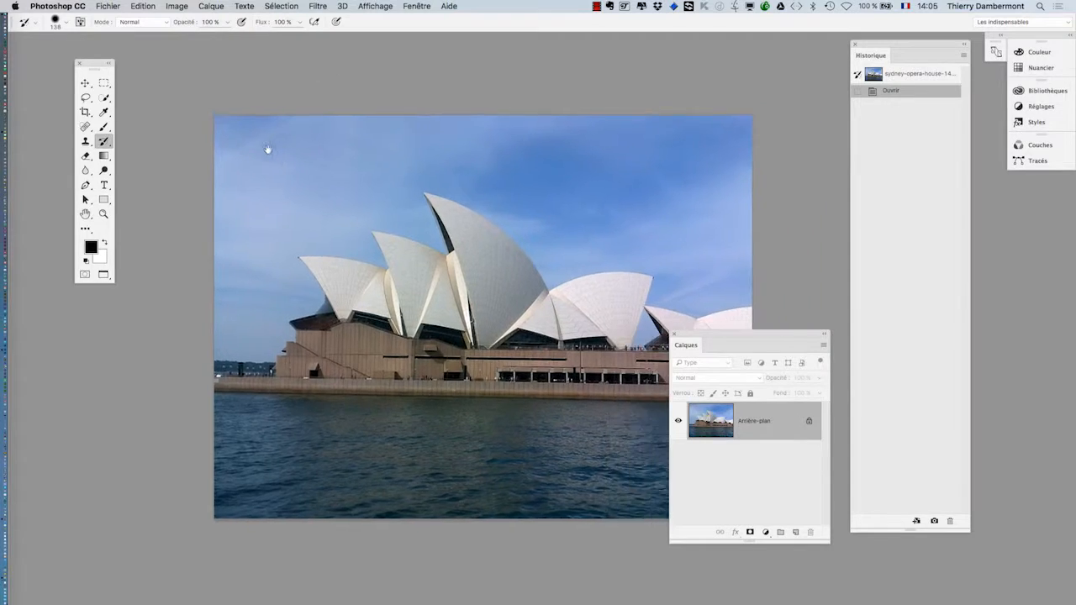
left_click_drag(268, 150, 241, 140)
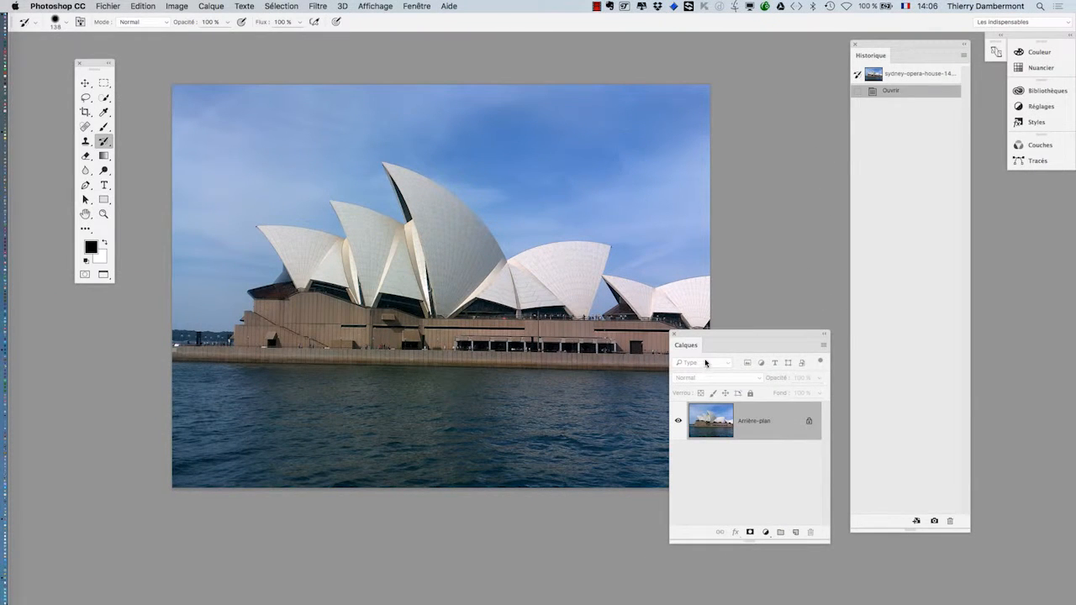
Shift the photo's overall hue to +92 with a Teinte/Saturation adjustment and select the Brush tool.
left_click(179, 8)
mouse_move(198, 39)
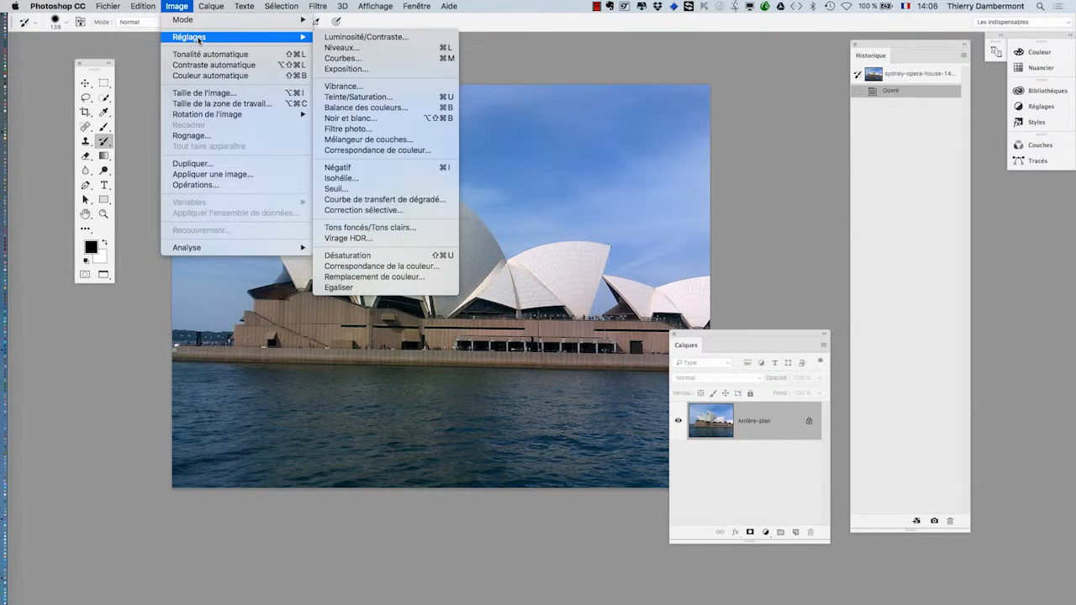
left_click(401, 98)
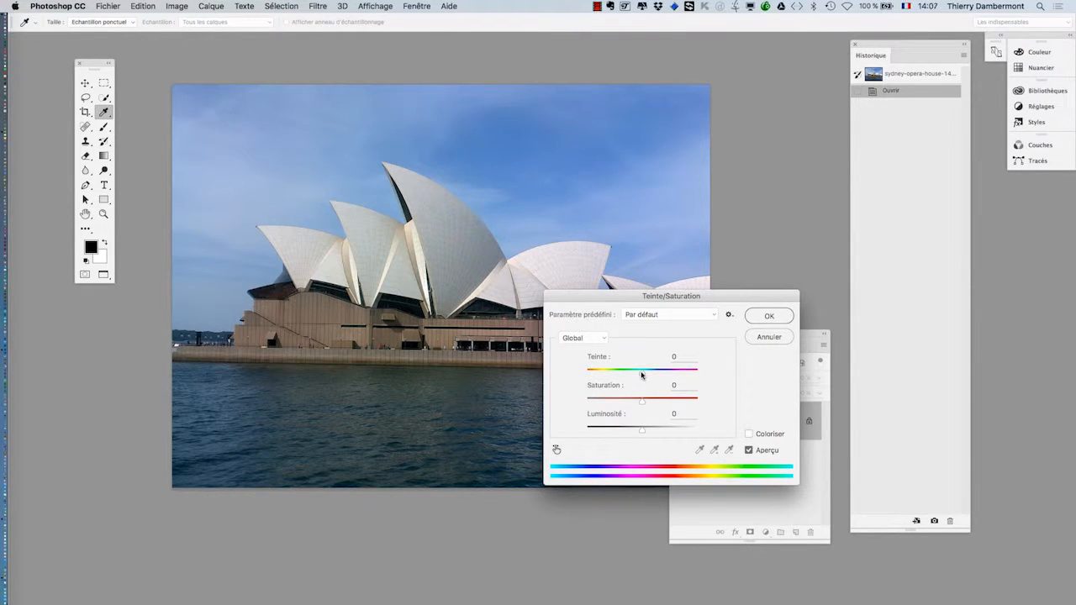
mouse_move(642, 375)
left_mouse_down()
mouse_move(595, 374)
mouse_move(687, 375)
mouse_move(608, 375)
mouse_move(641, 373)
left_mouse_up()
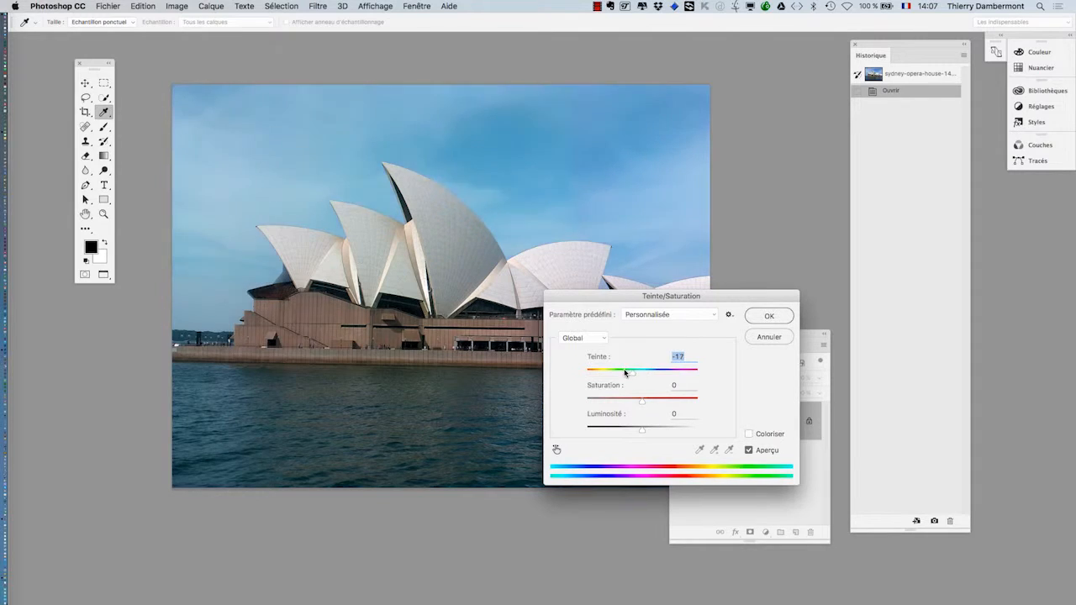
left_click_drag(625, 372, 678, 382)
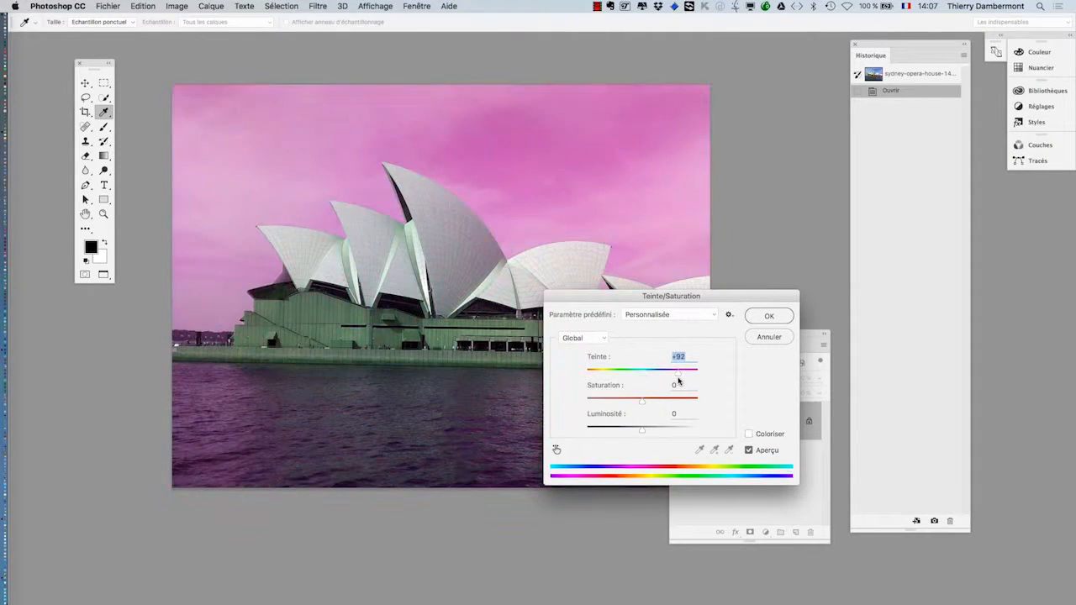
left_click(766, 316)
key("b")
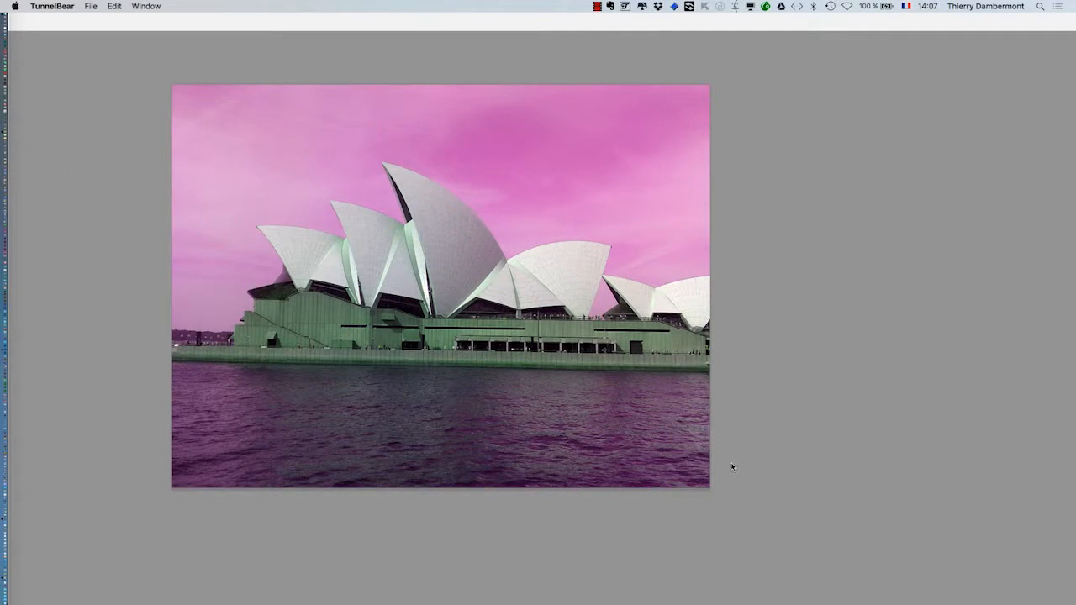
Return to Photoshop, move the Calques panel up beside the sky, and add a new empty layer above Arrière-plan.
left_click(738, 512)
left_click_drag(727, 335, 707, 109)
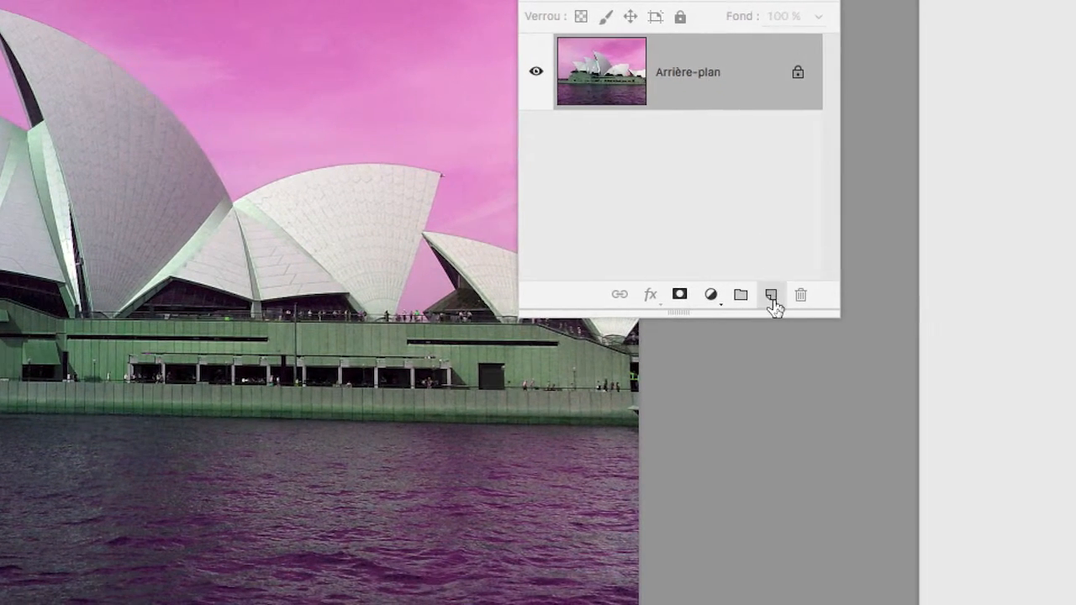
left_click(772, 299)
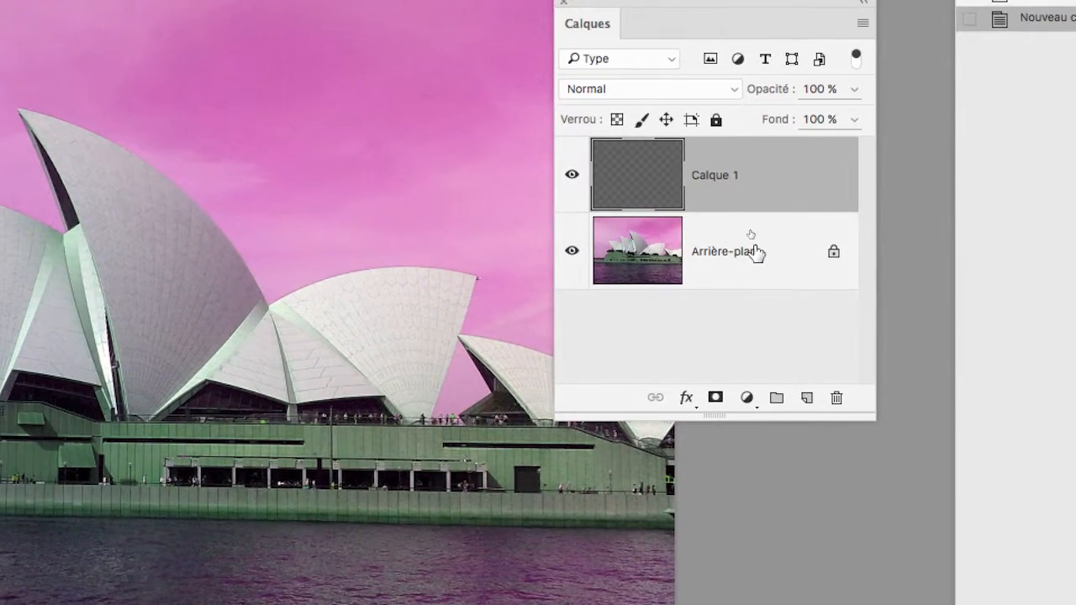
Convert the Arrière-plan layer to Calque 0, lock it completely, and make Calque 1 active.
left_click(756, 252)
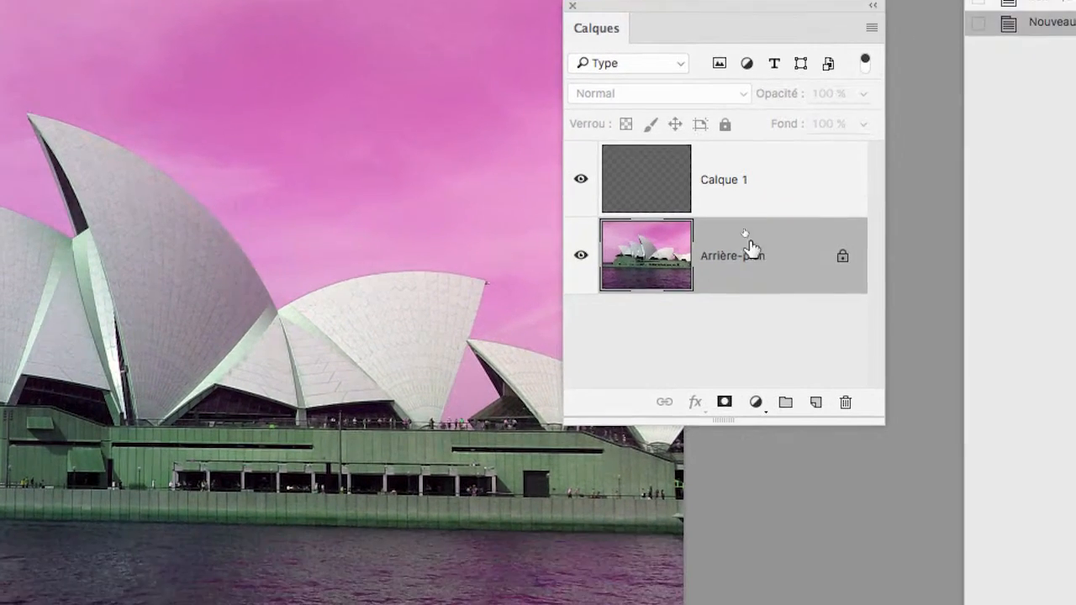
double_click(751, 252)
left_click(569, 334)
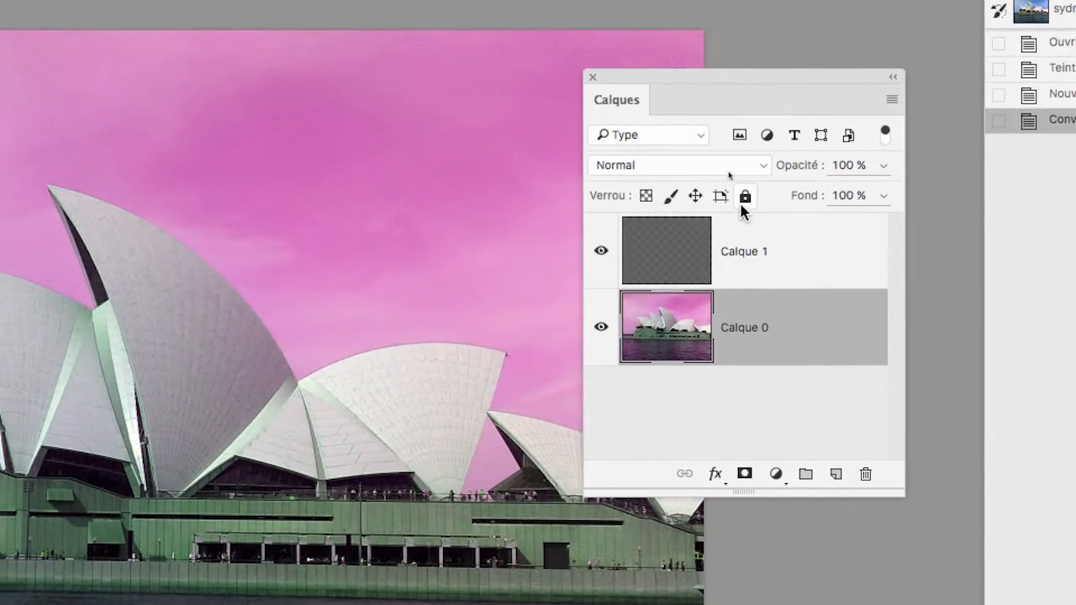
left_click(845, 69)
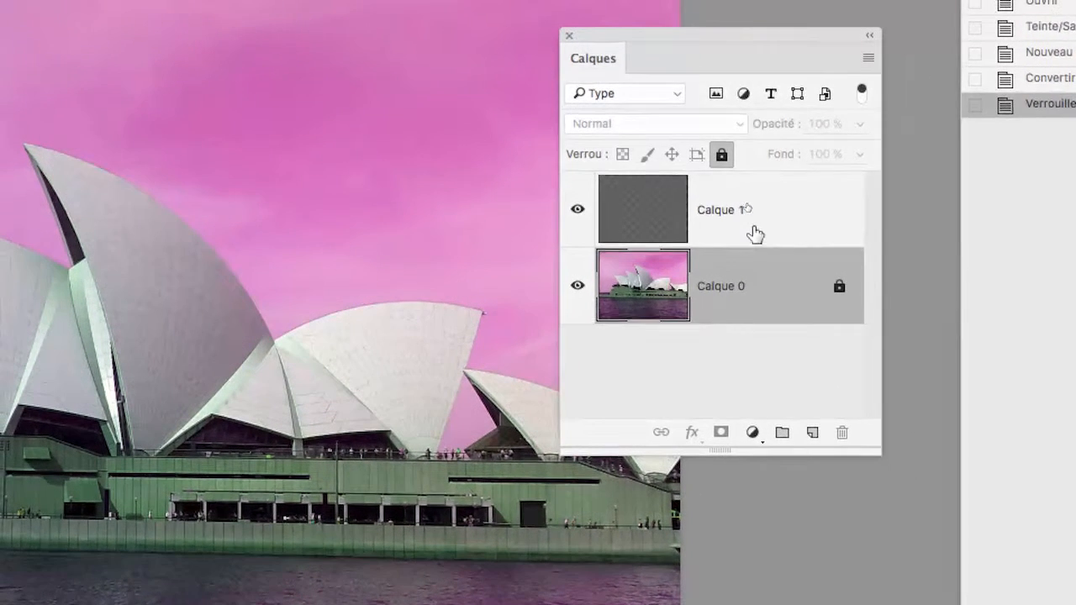
left_click(744, 179)
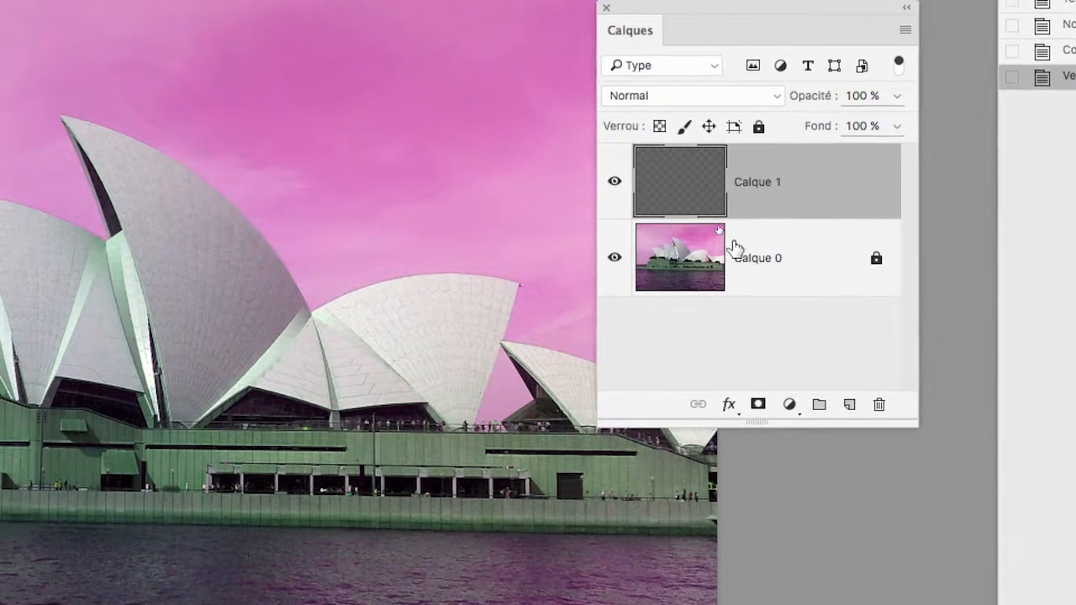
Paint three black spirals across the sky on Calque 1 with the Brush tool, moving the Calques panel clear of the sky.
left_click(662, 290)
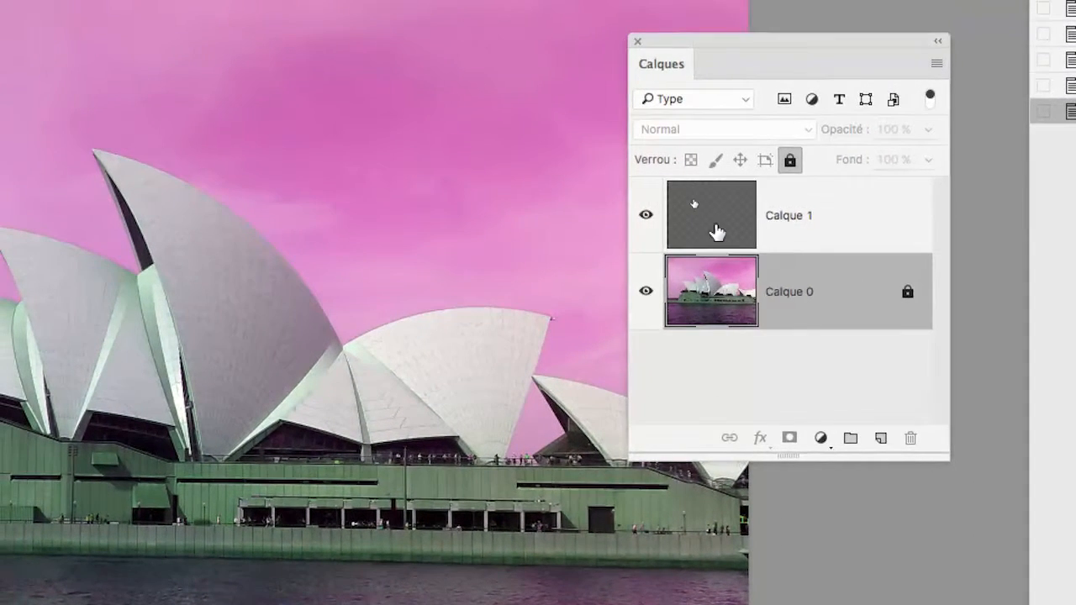
left_click(716, 232)
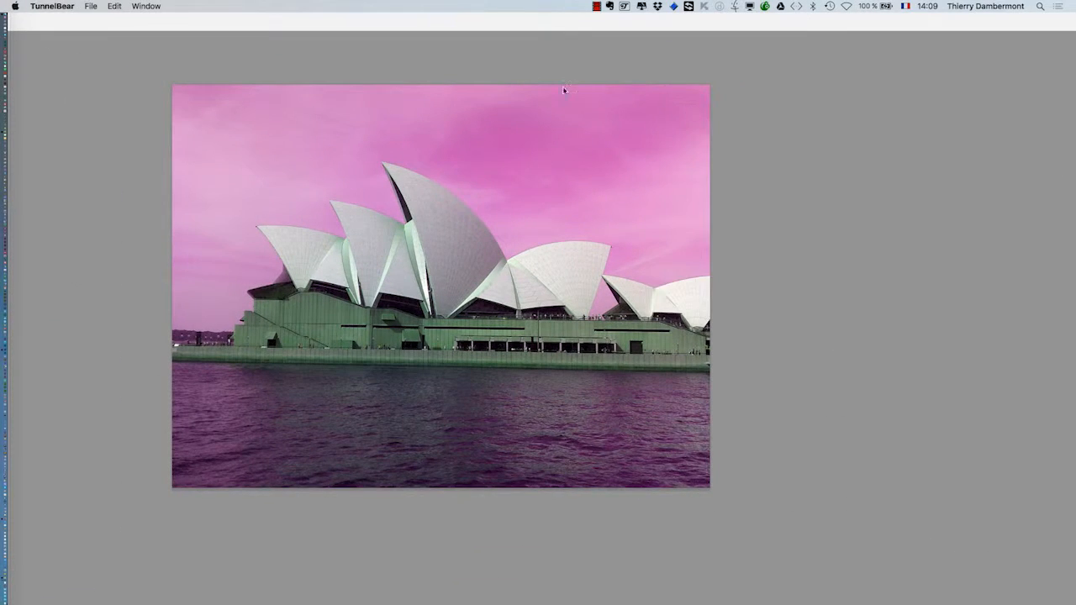
left_click(490, 68)
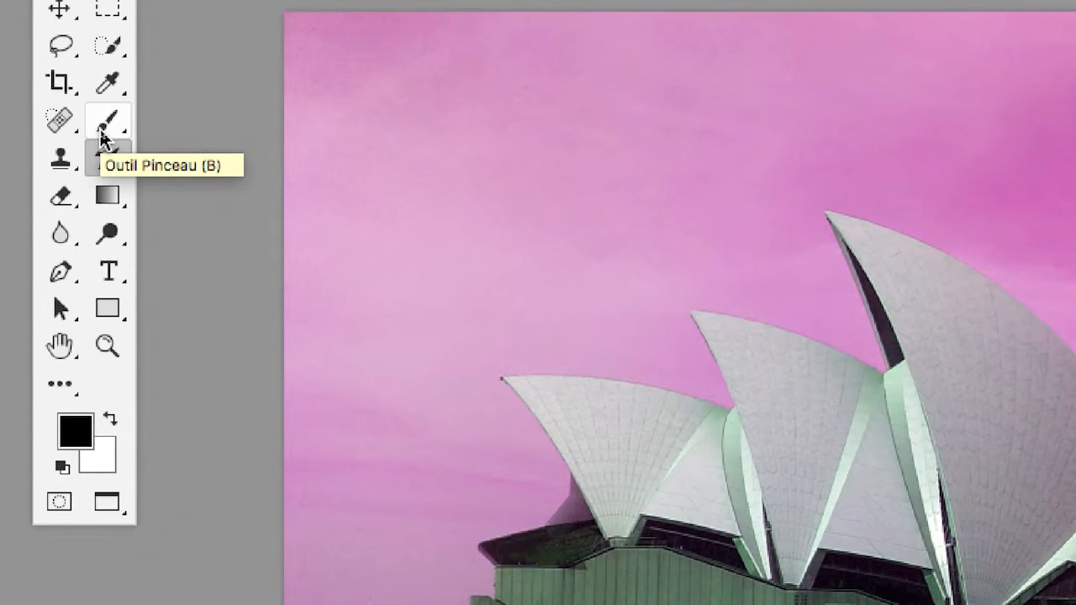
left_click(102, 133)
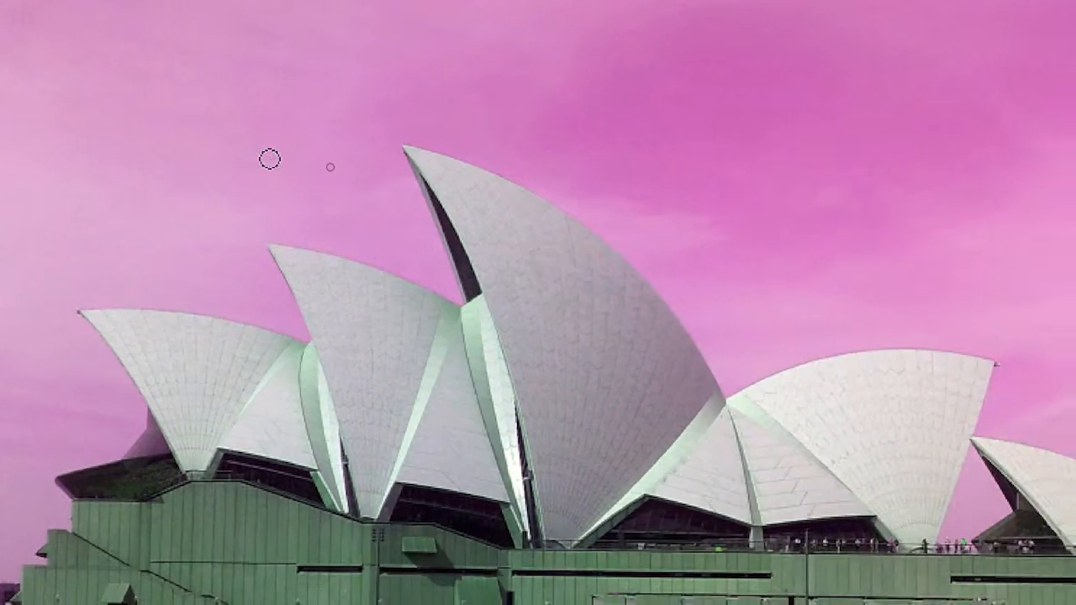
left_click_drag(675, 225, 673, 223)
left_click_drag(270, 164, 269, 163)
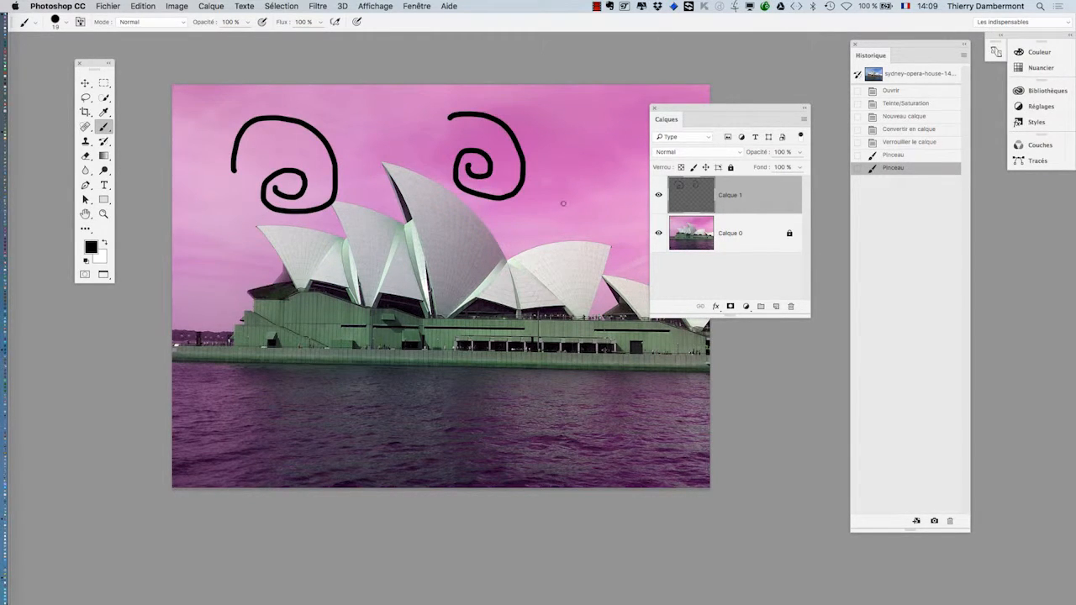
left_click_drag(694, 116, 740, 113)
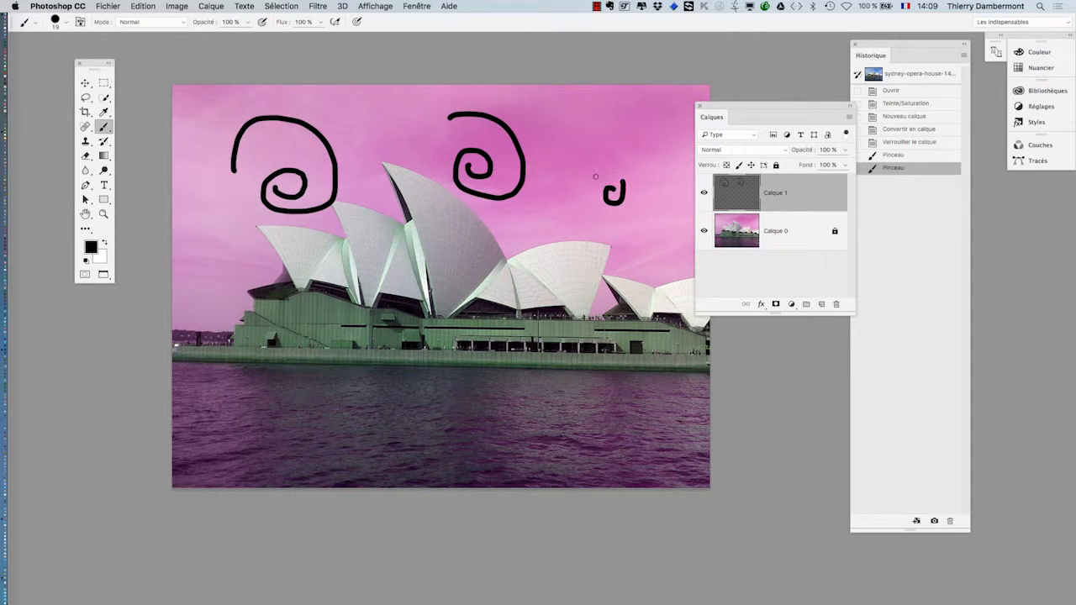
left_click_drag(610, 110, 671, 200)
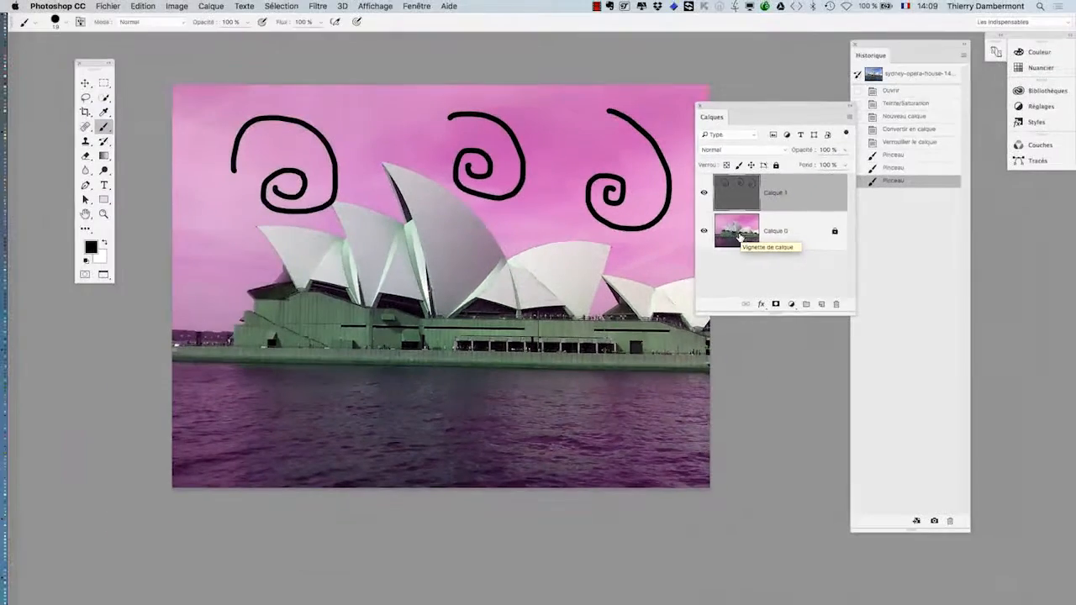
left_click_drag(803, 111, 784, 99)
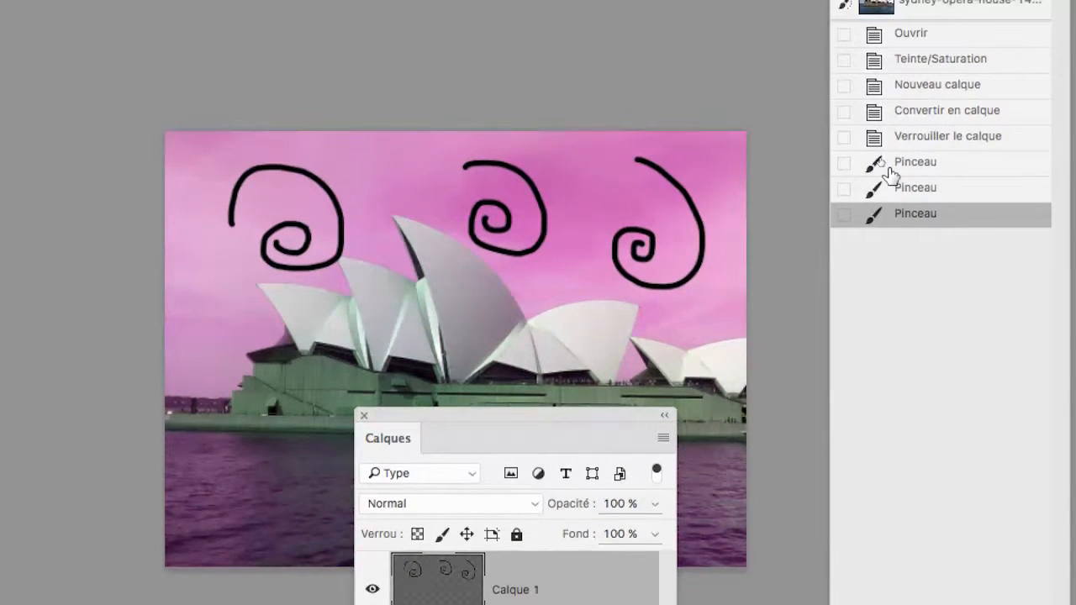
Switch back and forth between the three Pinceau history states to compare the image after each spiral.
left_click(889, 169)
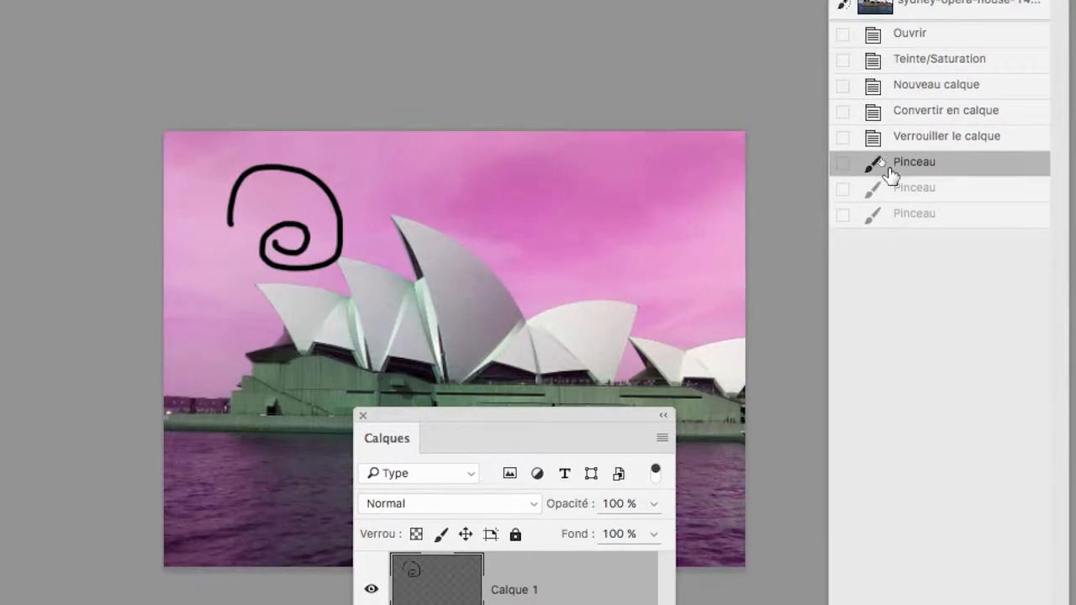
left_click(891, 181)
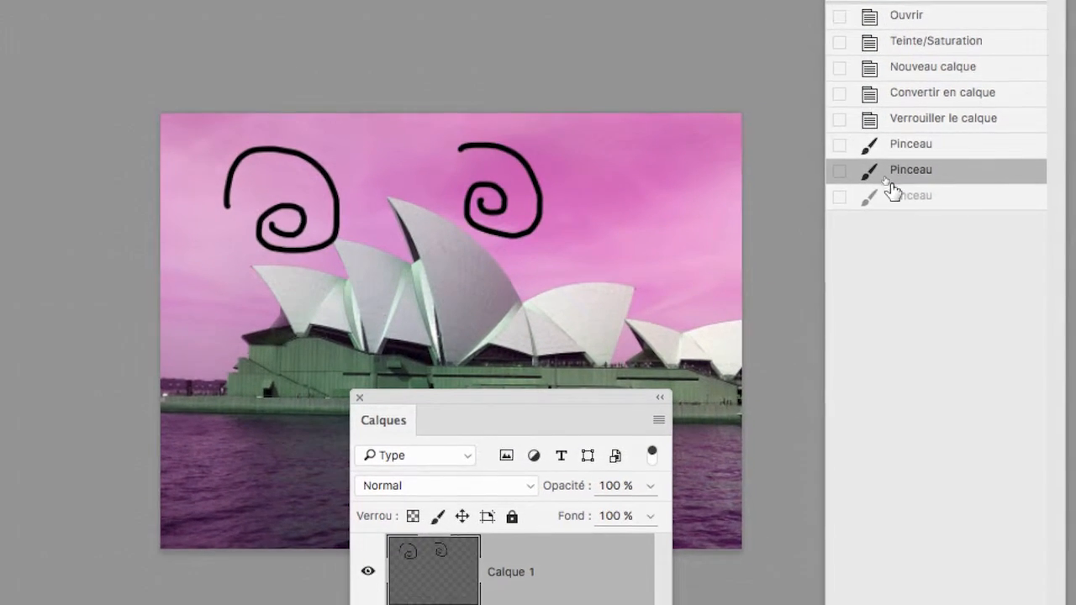
left_click(893, 206)
left_click(896, 182)
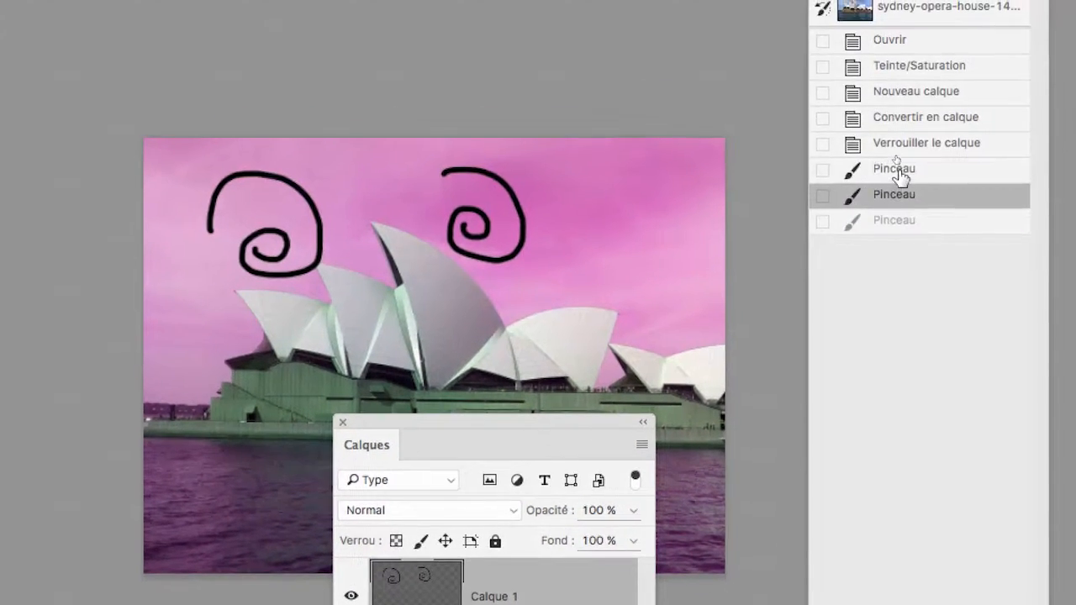
left_click(955, 151)
left_click(955, 206)
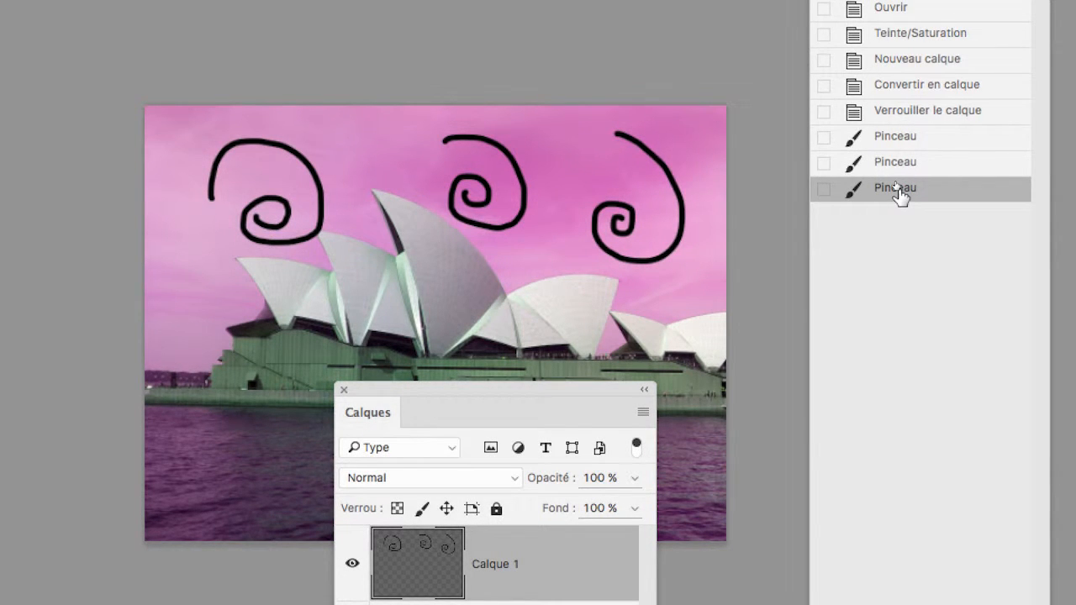
left_click(898, 143)
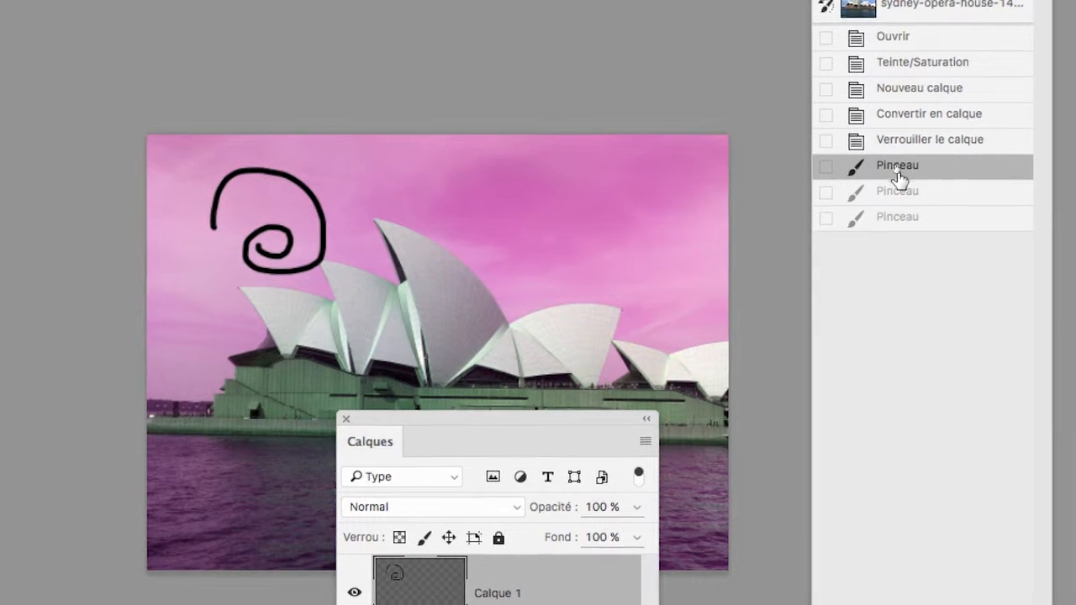
left_click(898, 191)
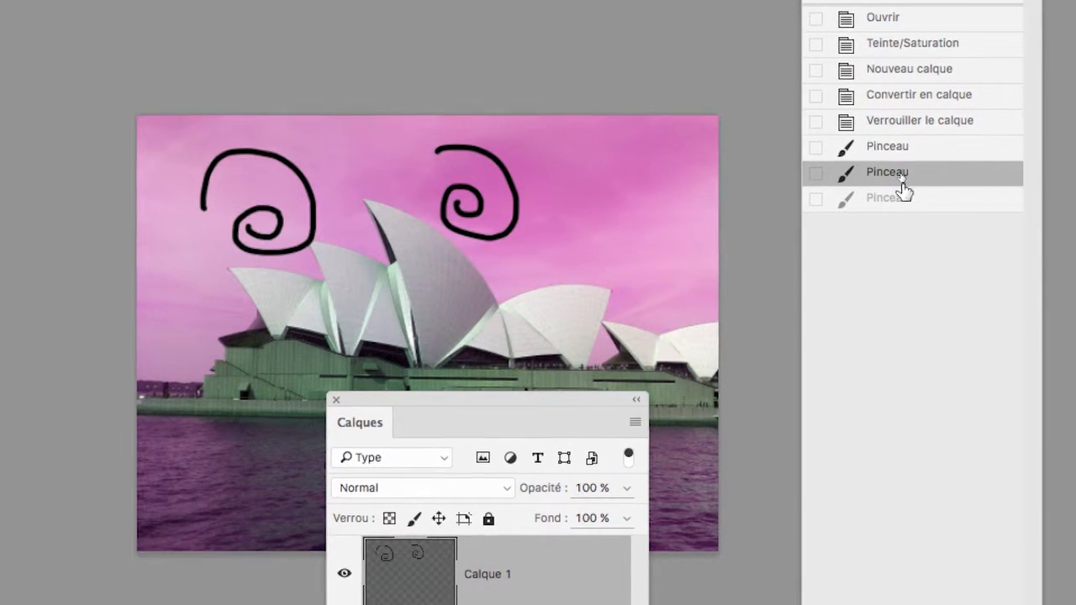
left_click(898, 148)
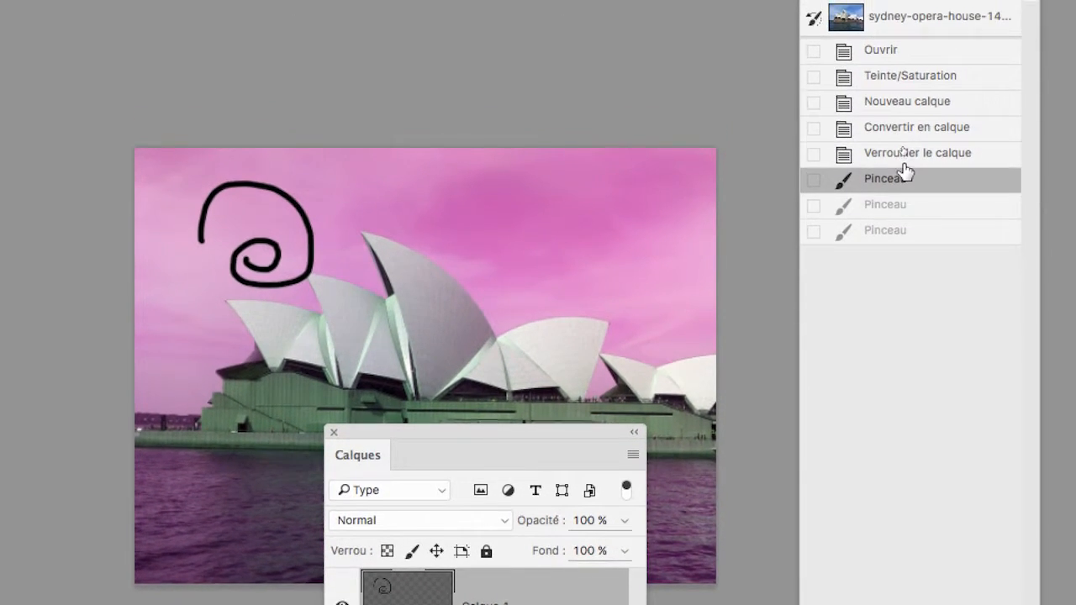
Step back through the history to the Ouvrir state, then forward again to the last Pinceau state.
left_click(903, 154)
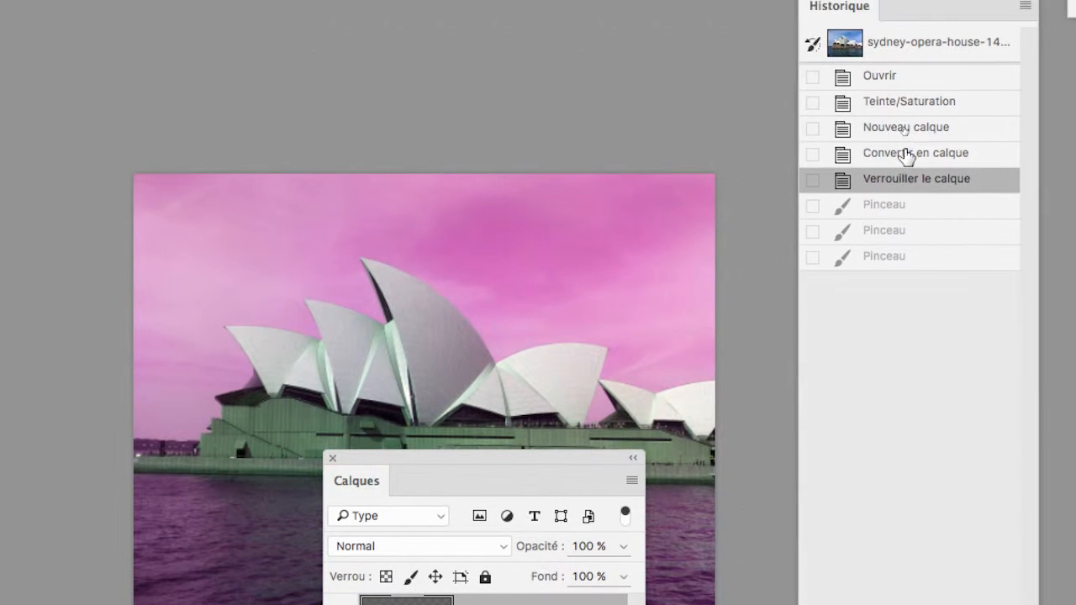
left_click(903, 127)
left_click(904, 101)
left_click(904, 132)
left_click(904, 108)
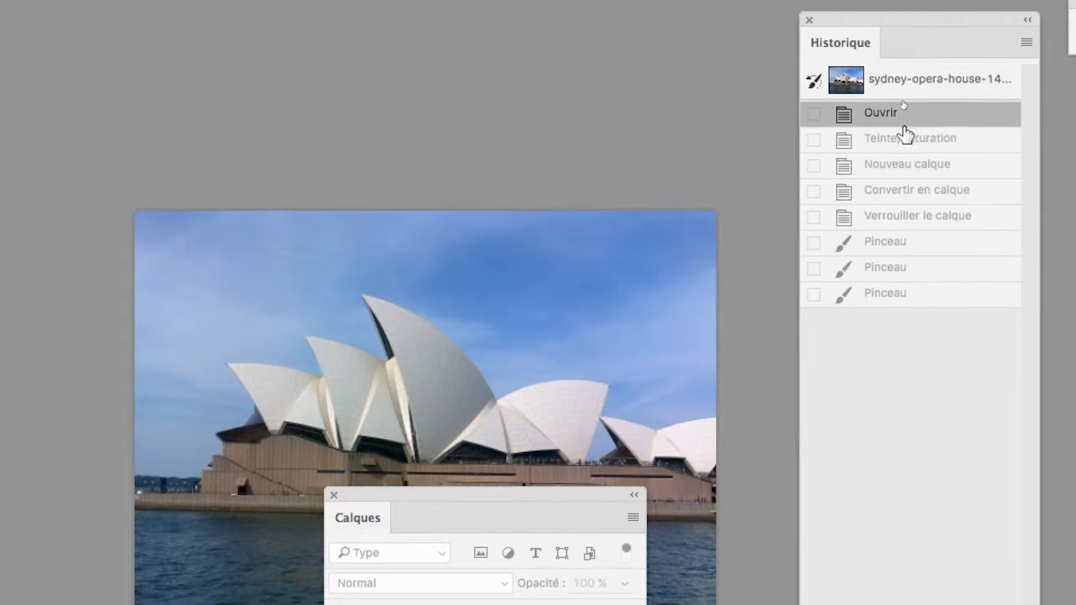
left_click(904, 133)
left_click(900, 211)
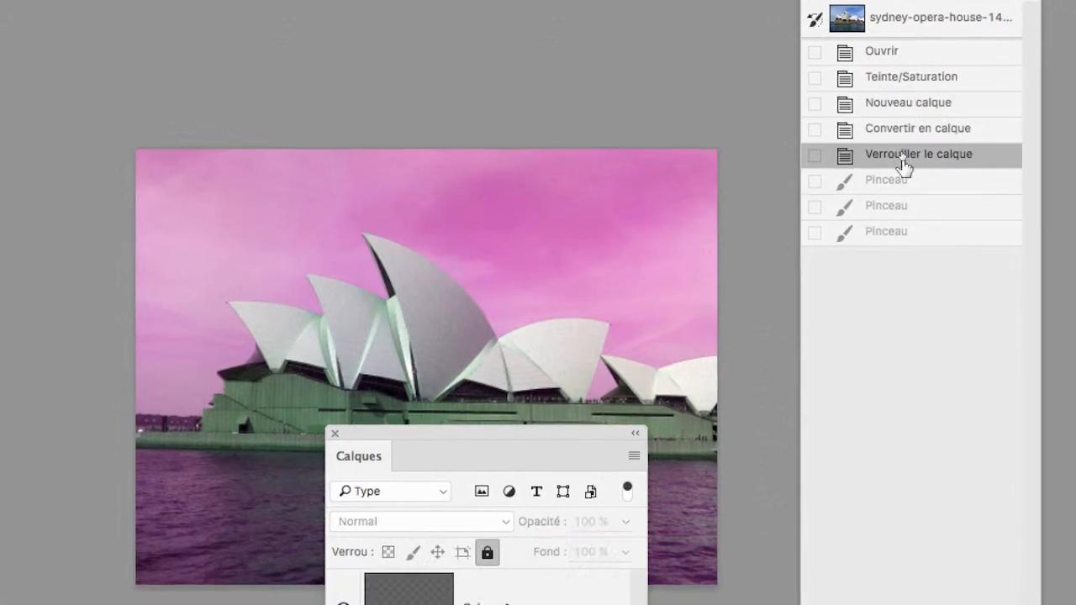
left_click(899, 180)
left_click(899, 206)
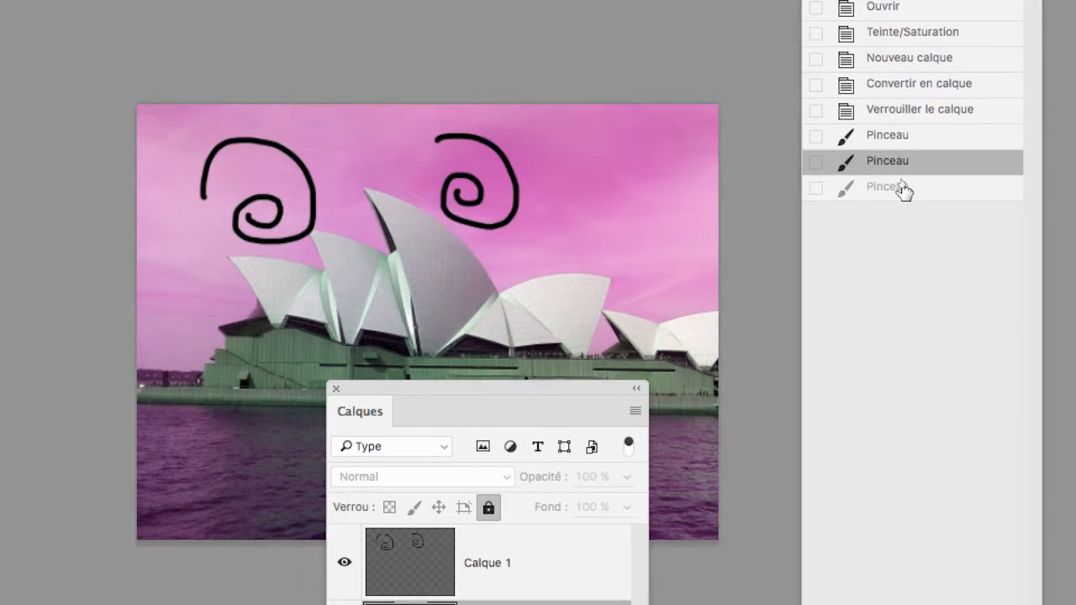
left_click(900, 231)
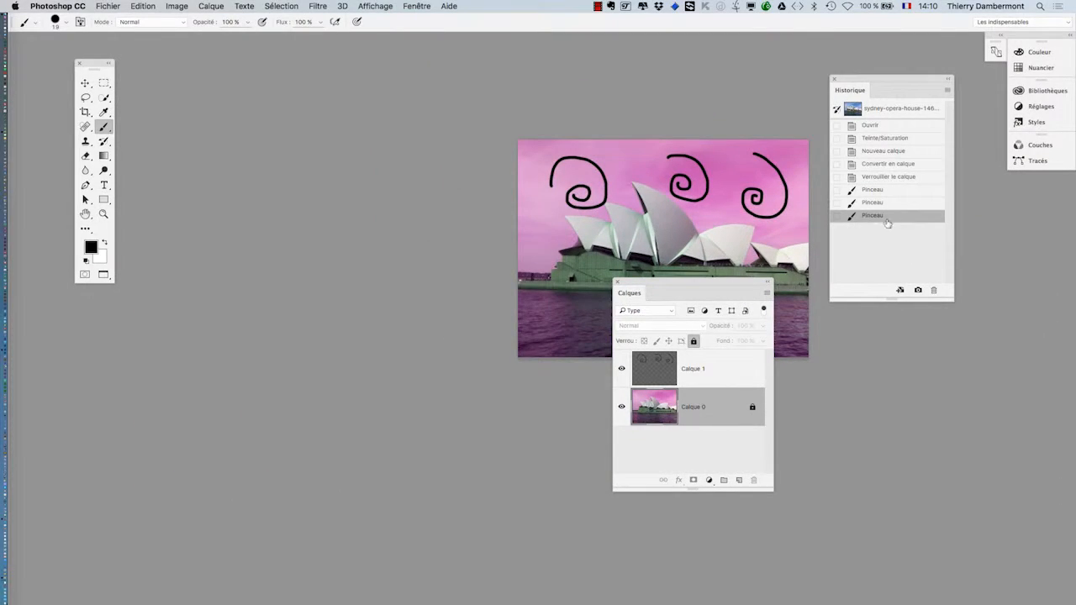
Move the Calques panel beside the toolbox and choose the Forme d'historique tool with the Ouvrir state as its source.
left_click_drag(724, 284, 261, 104)
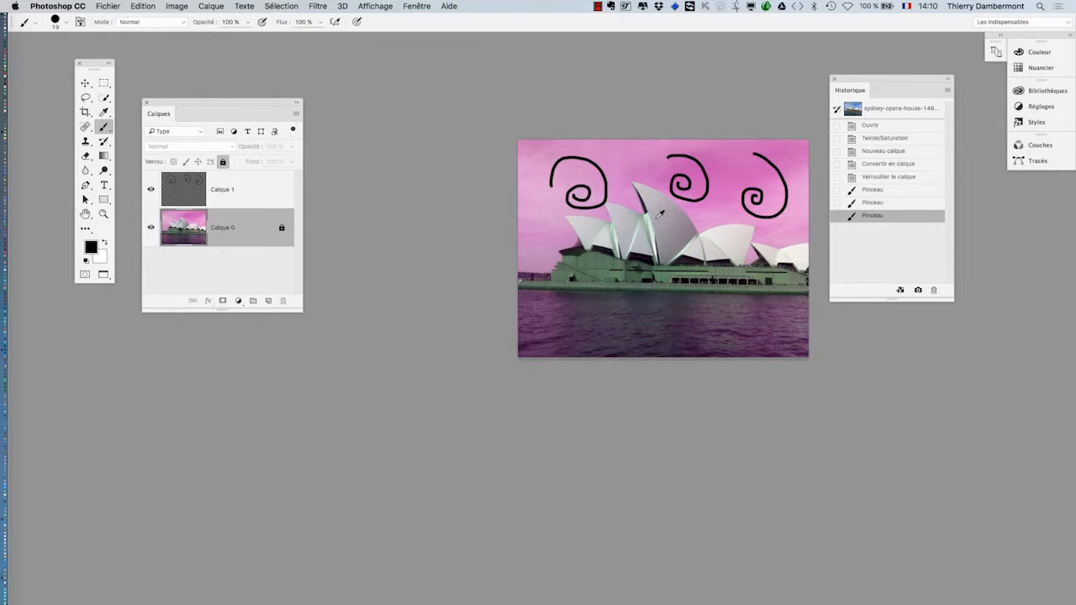
scroll(660, 215, "up", 3)
mouse_move(665, 216)
left_mouse_down()
mouse_move(620, 228)
mouse_move(560, 223)
left_mouse_up()
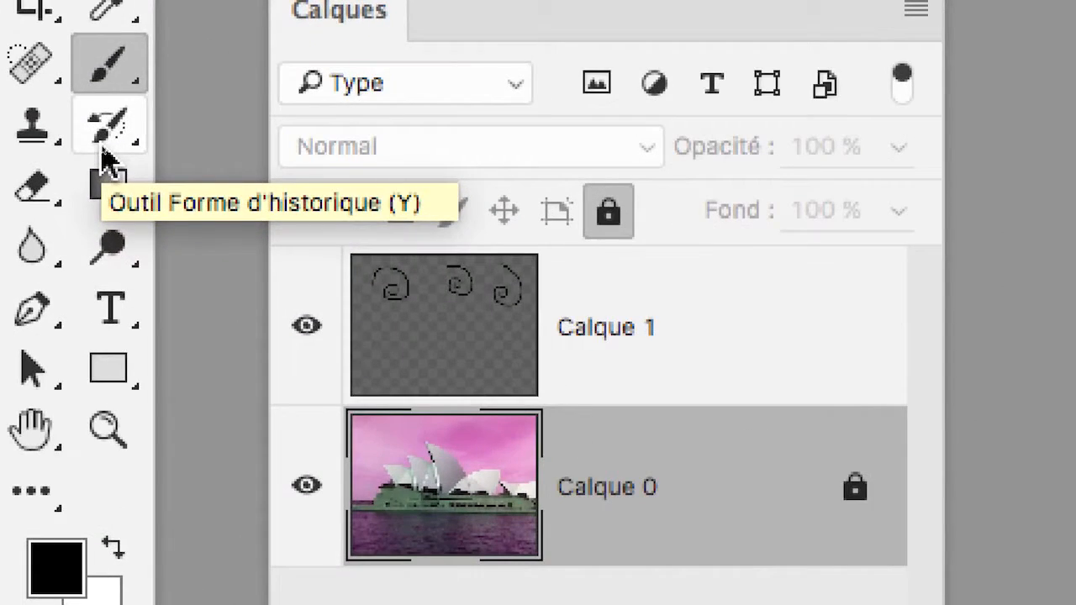
left_click(103, 153)
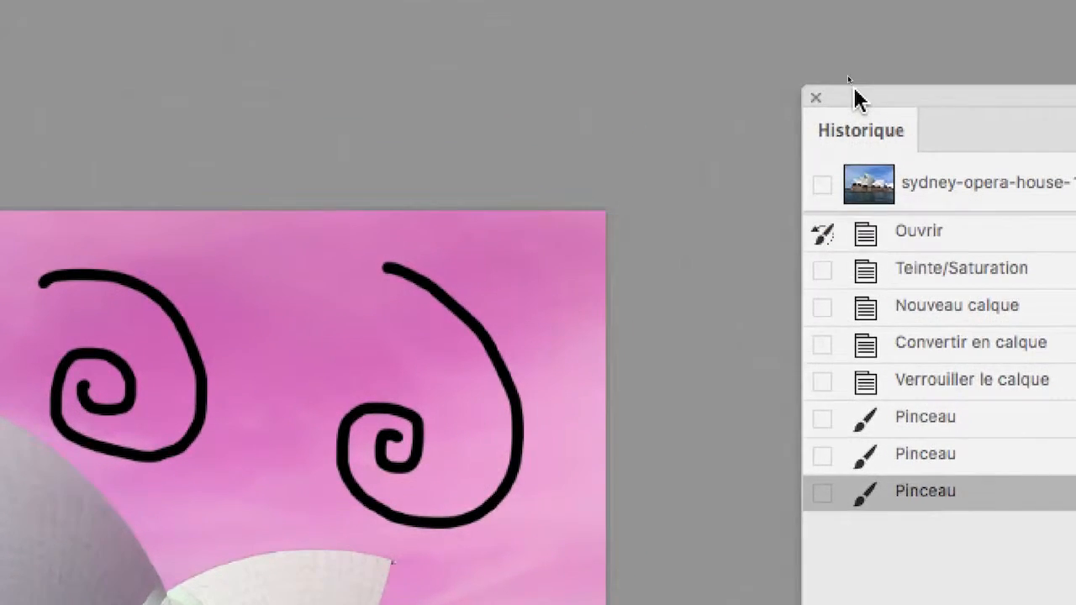
left_click_drag(854, 89, 732, 96)
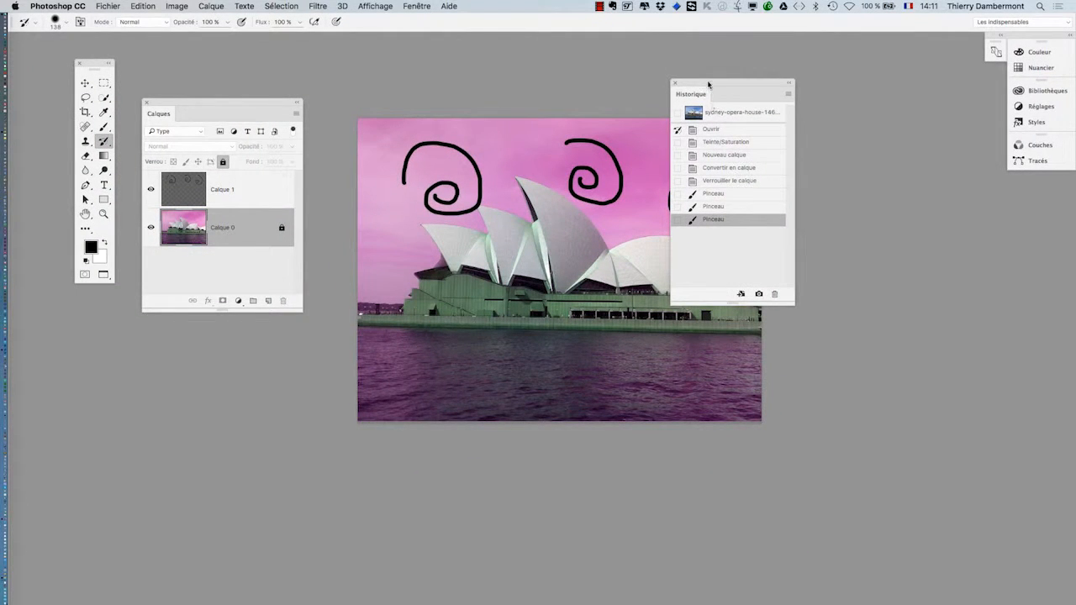
left_click_drag(708, 85, 847, 93)
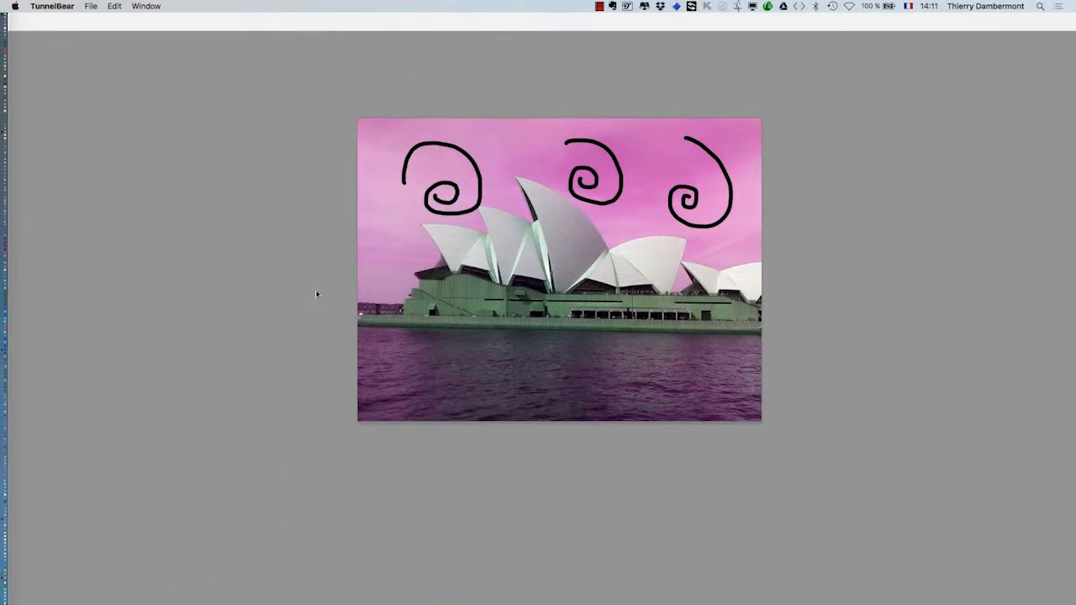
Make Calque 1 active and resize the history brush to about 168 px with 53 % hardness.
left_click(234, 199)
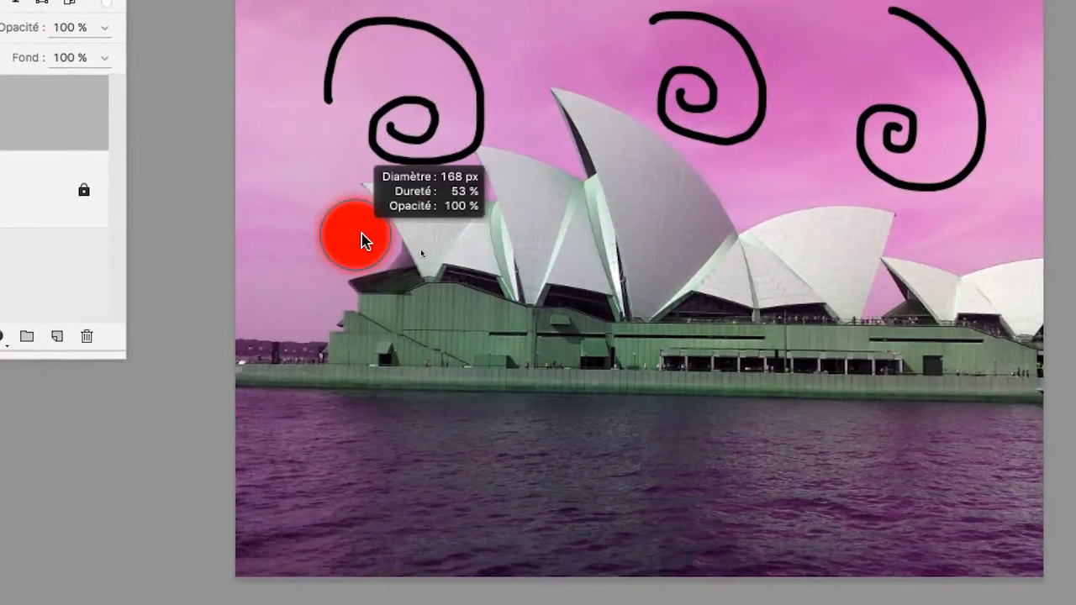
mouse_move(361, 233)
left_mouse_down()
mouse_move(339, 234)
mouse_move(372, 241)
left_mouse_up()
Try painting the original water colour from the Ouvrir state onto Calque 1 with the history brush.
left_click_drag(250, 424, 287, 417)
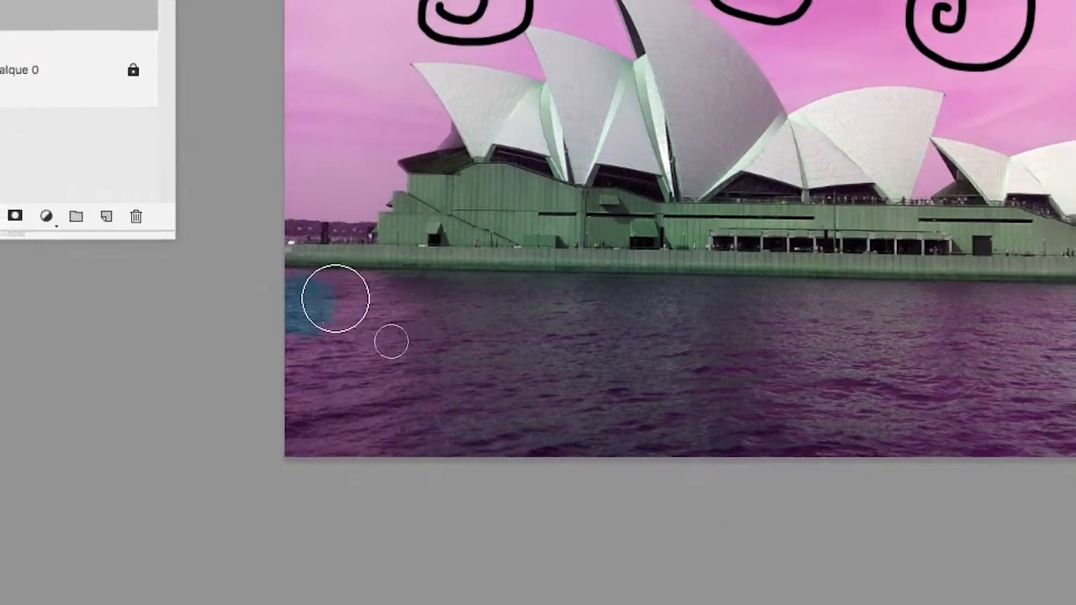
mouse_move(335, 299)
left_mouse_down()
mouse_move(580, 317)
mouse_move(938, 317)
mouse_move(1049, 336)
mouse_move(513, 358)
left_mouse_up()
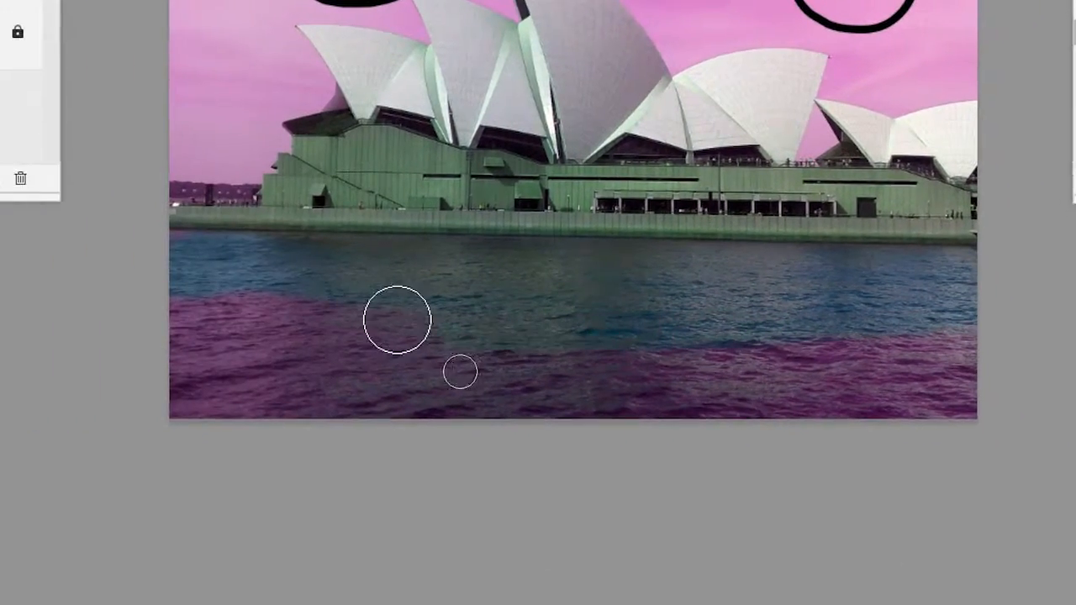
left_click_drag(397, 320, 167, 307)
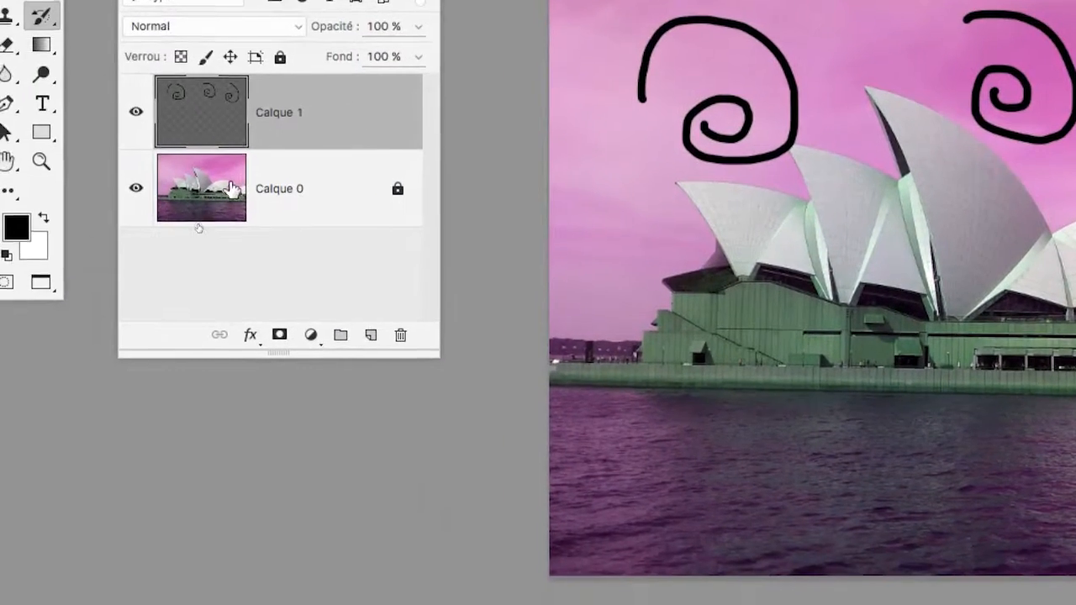
Make Calque 0 active and try using the history brush on it while the layer is locked.
left_click(231, 188)
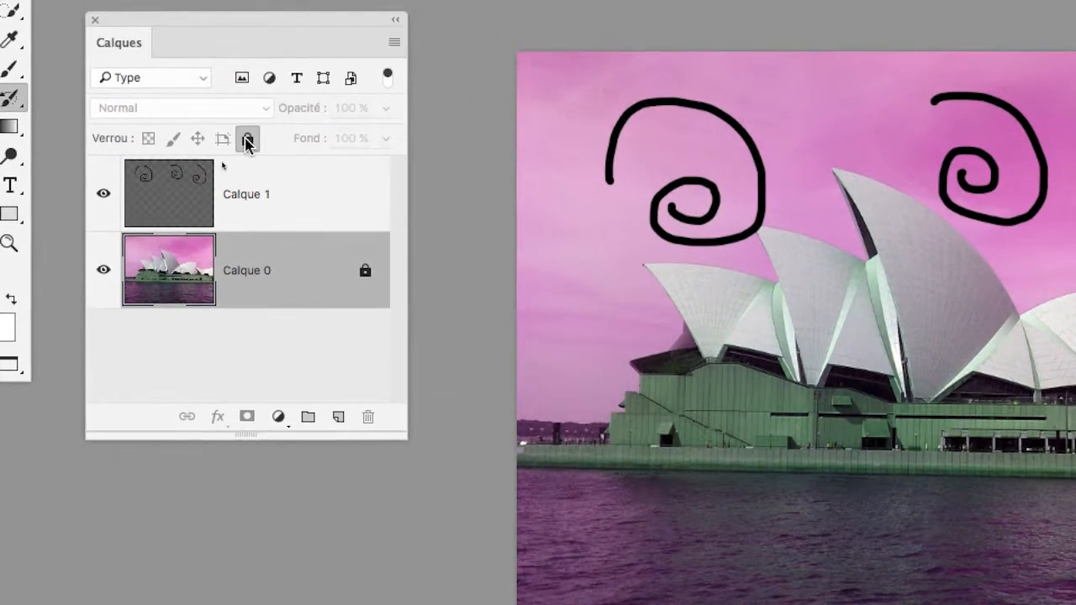
left_click(276, 38)
left_click(245, 137)
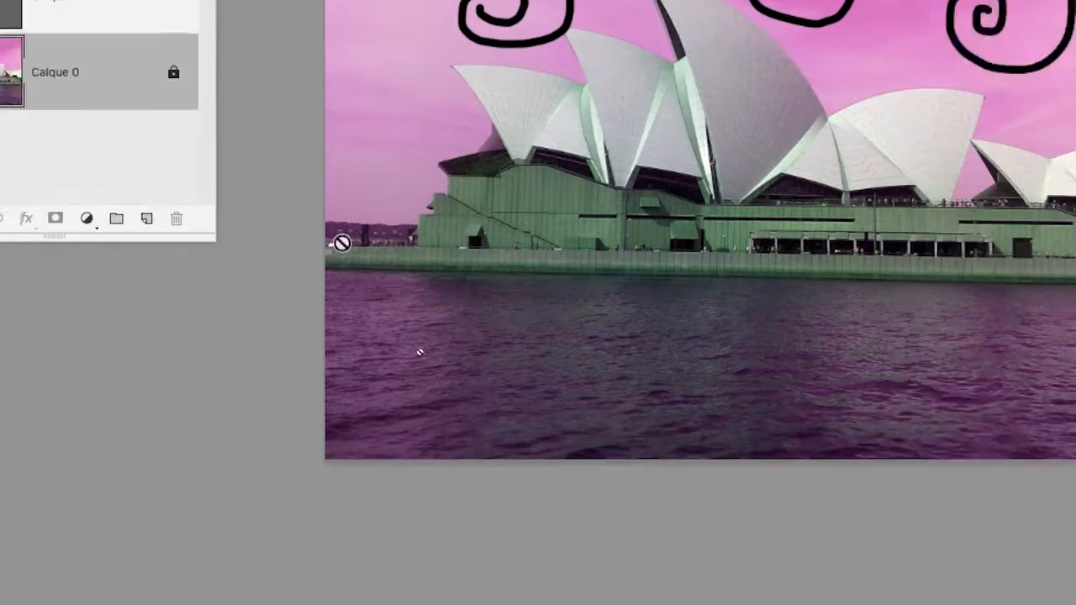
left_click(689, 548)
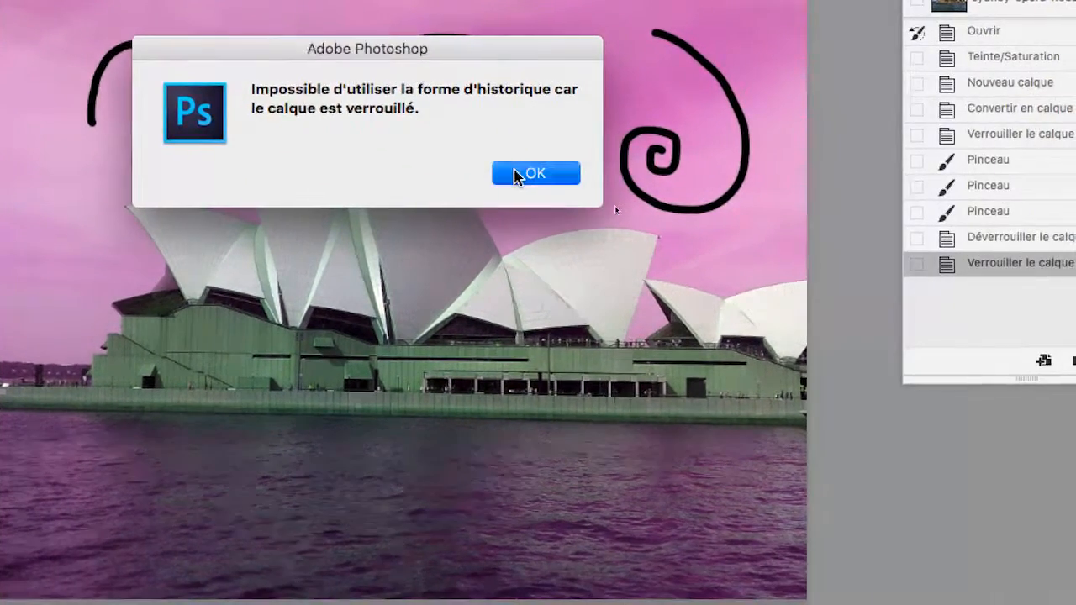
left_click(536, 173)
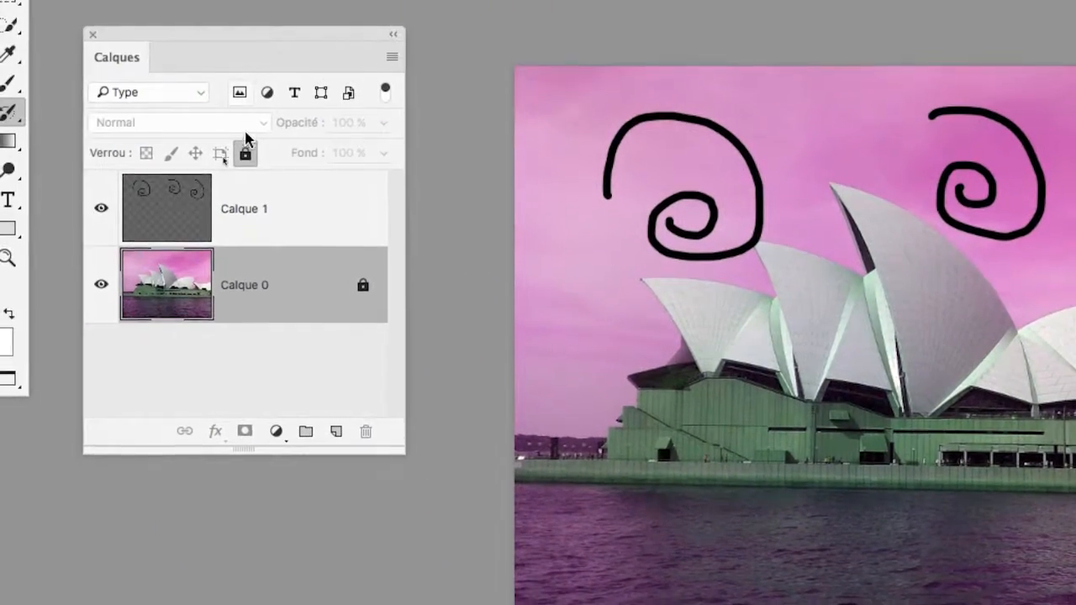
Unlock Calque 0 and paint over all the water with the history brush to restore its original blue.
left_click(245, 153)
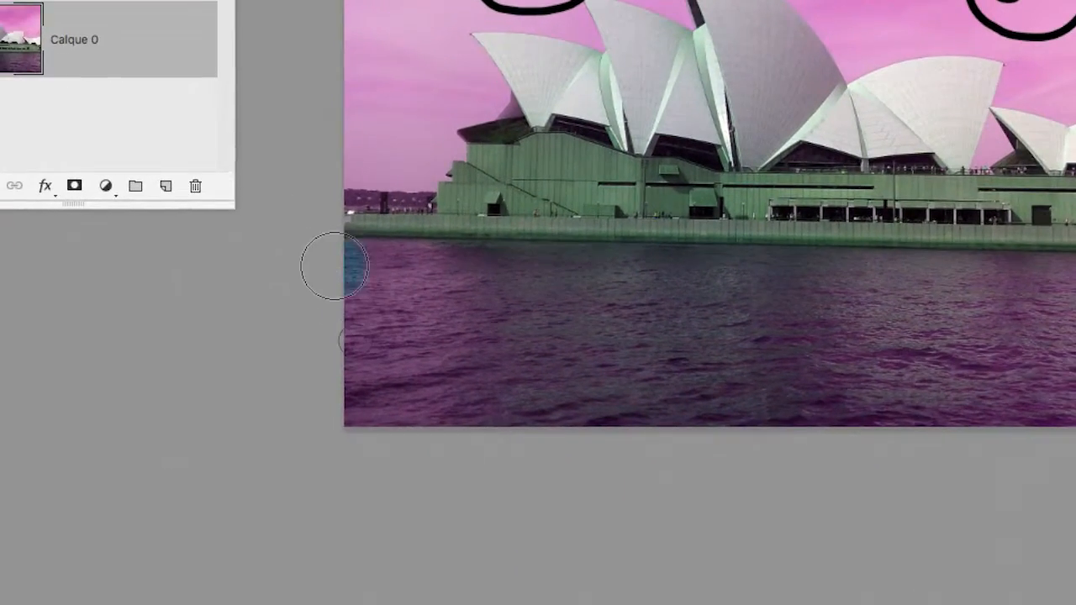
left_click_drag(333, 266, 1075, 287)
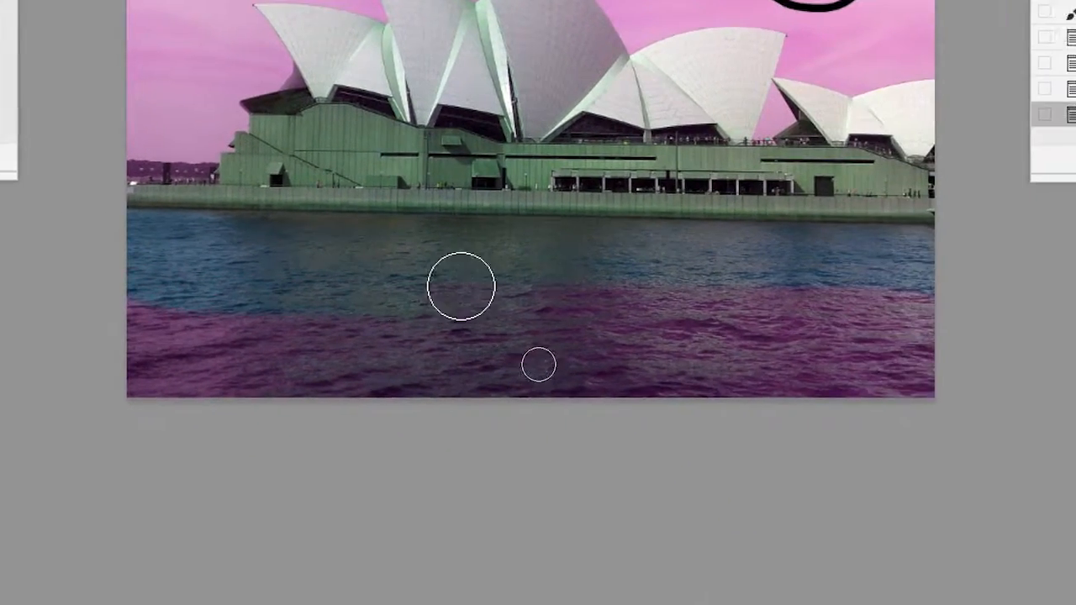
mouse_move(460, 286)
left_mouse_down()
mouse_move(890, 294)
mouse_move(681, 327)
mouse_move(196, 308)
mouse_move(231, 341)
left_mouse_up()
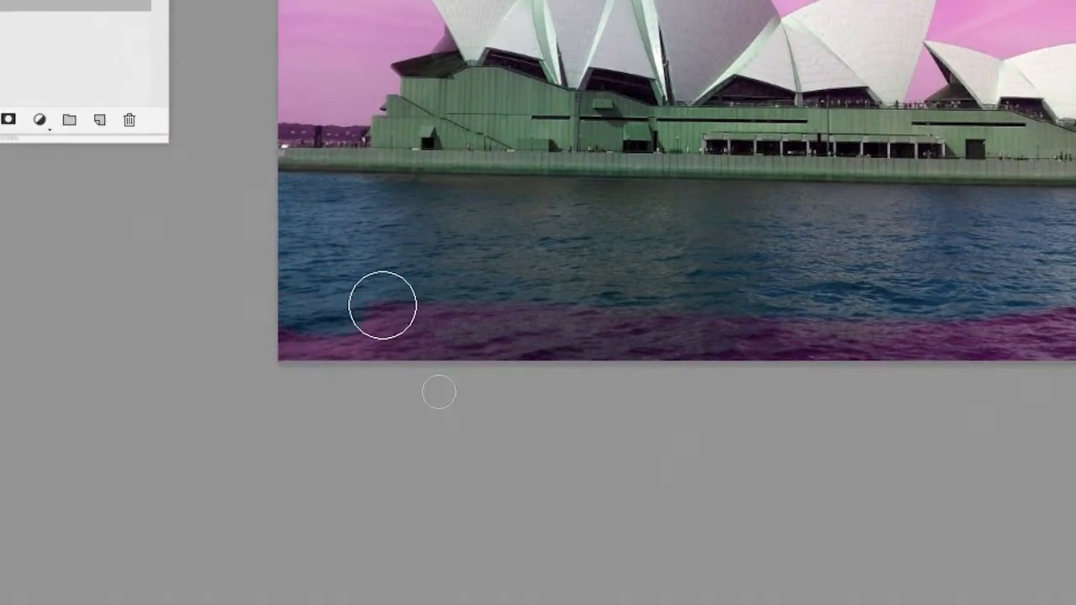
mouse_move(383, 306)
left_mouse_down()
mouse_move(837, 303)
mouse_move(1075, 326)
mouse_move(851, 346)
mouse_move(388, 345)
mouse_move(329, 322)
left_mouse_up()
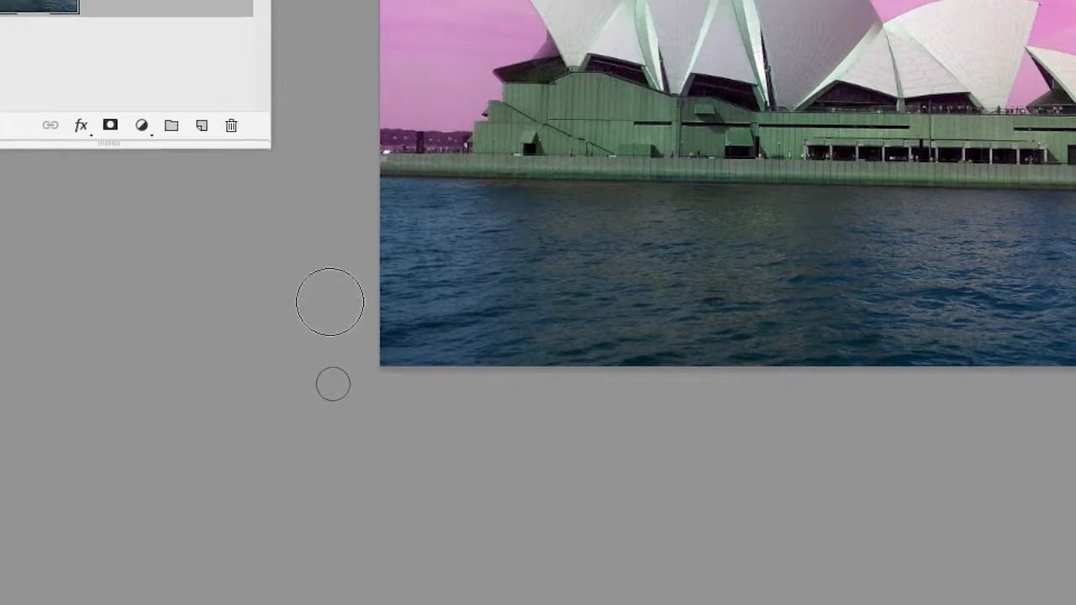